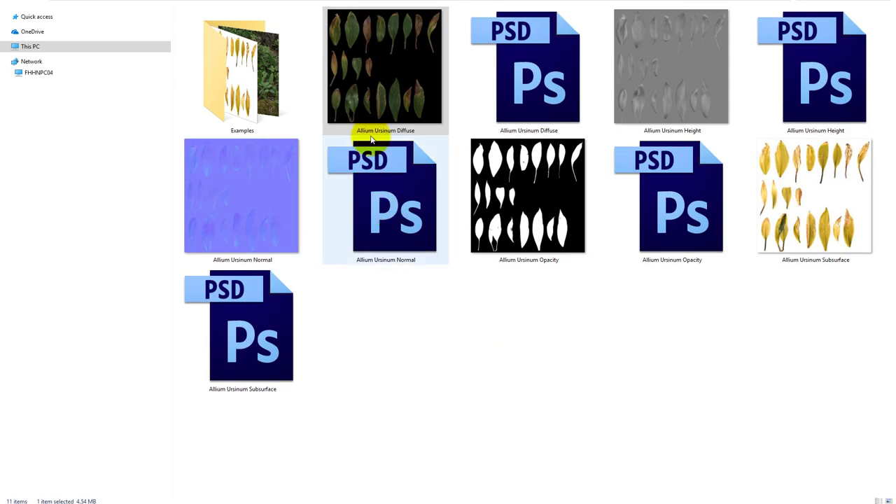
- Preview the Allium Ursinum Diffuse leaf map in Photos, then close it
double_click(370, 50)
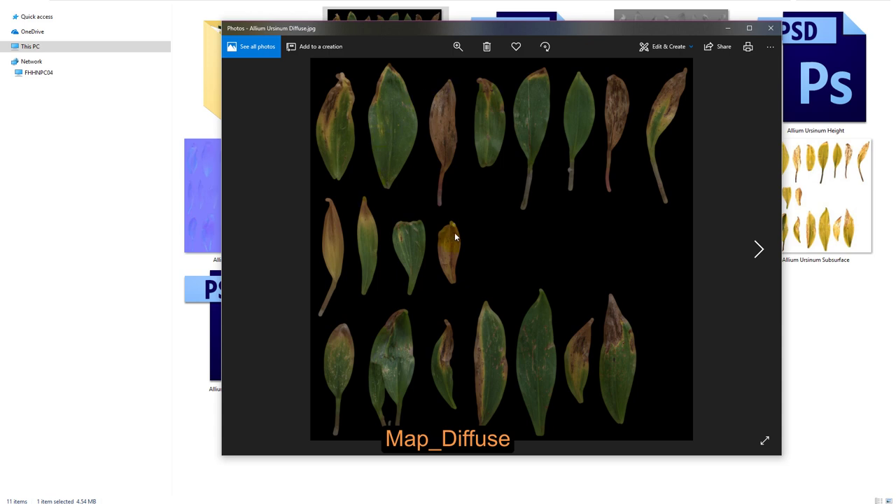
scroll(396, 168, up, 3)
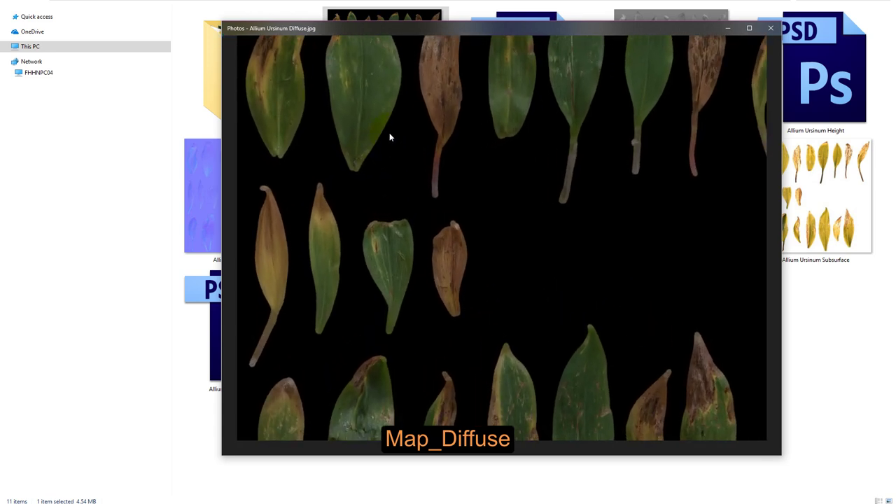
click(770, 29)
- Preview the Allium Ursinum Opacity map, then bring up its file menu to open it elsewhere
double_click(531, 210)
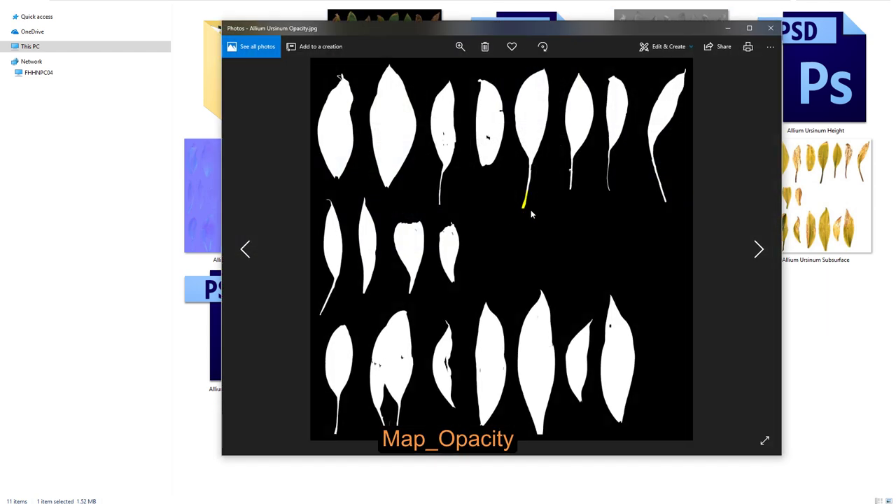
click(770, 28)
right_click(505, 179)
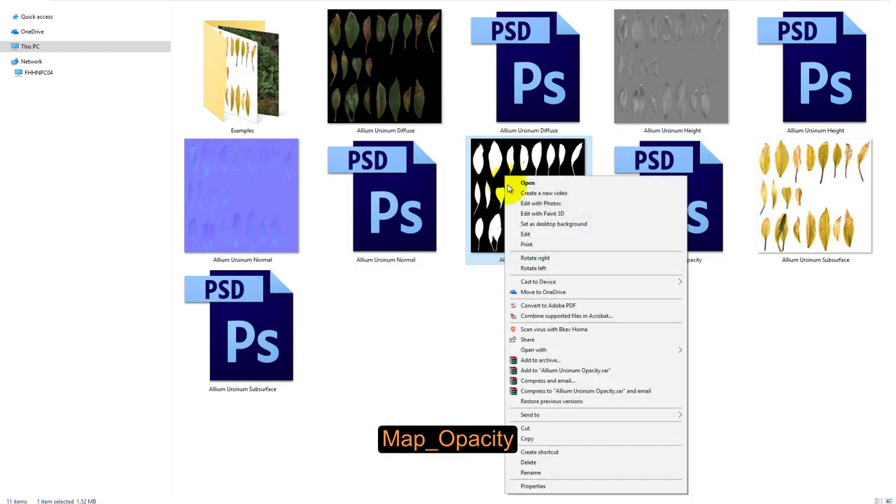
mouse_move(534, 350)
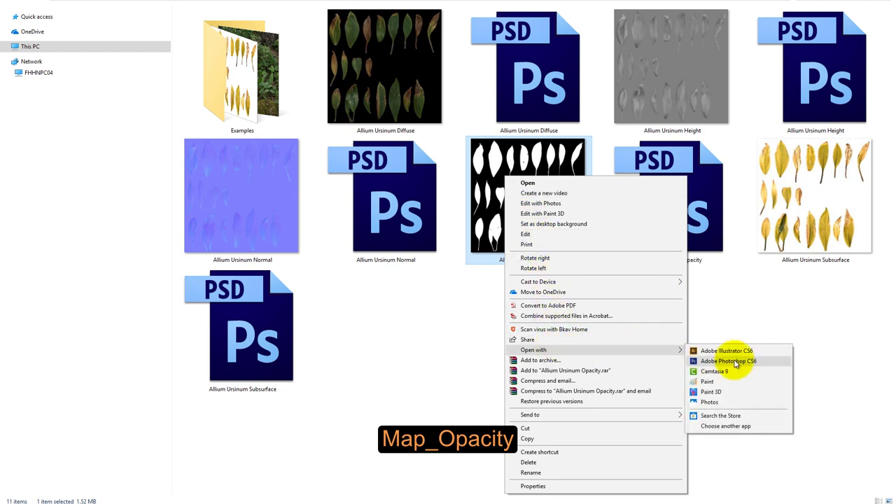
- Open the Allium Ursinum Opacity image in Adobe Photoshop CS6
click(728, 361)
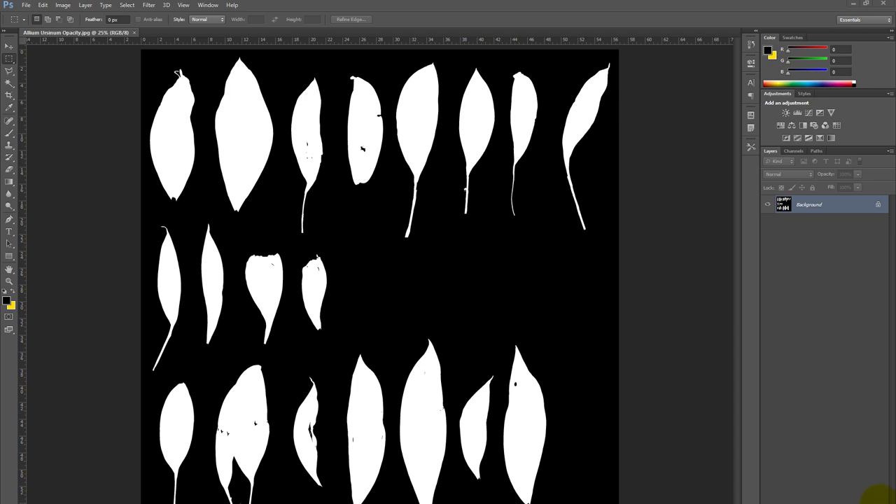
alt+scroll(344, 228, down, 1)
alt+scroll(344, 227, down, 1)
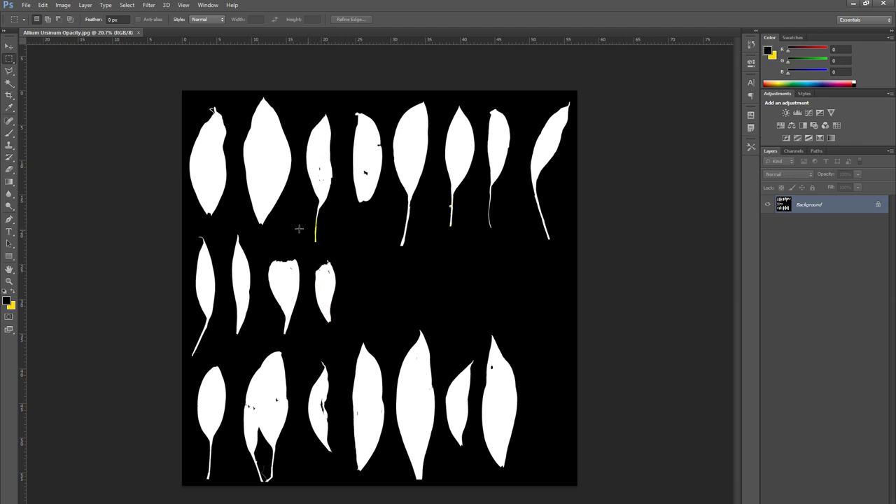
- With the Magic Wand, select the white top-row and second-row leaves
click(11, 84)
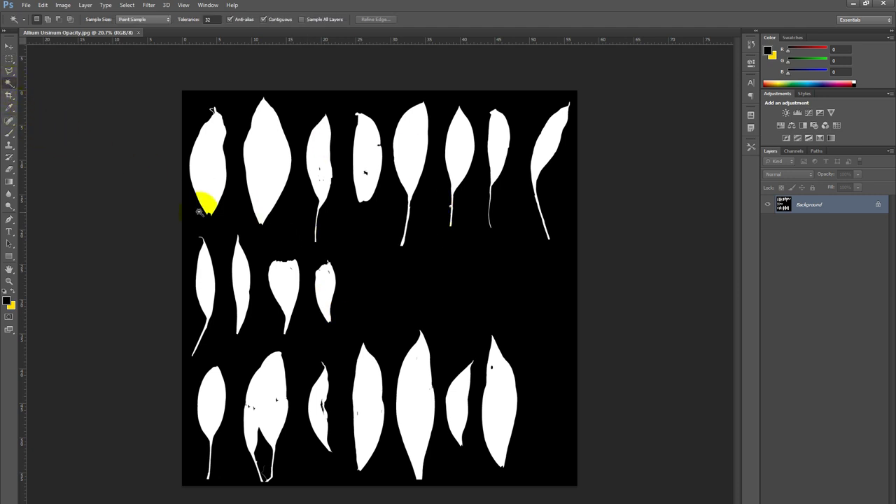
click(207, 157)
shift+click(266, 160)
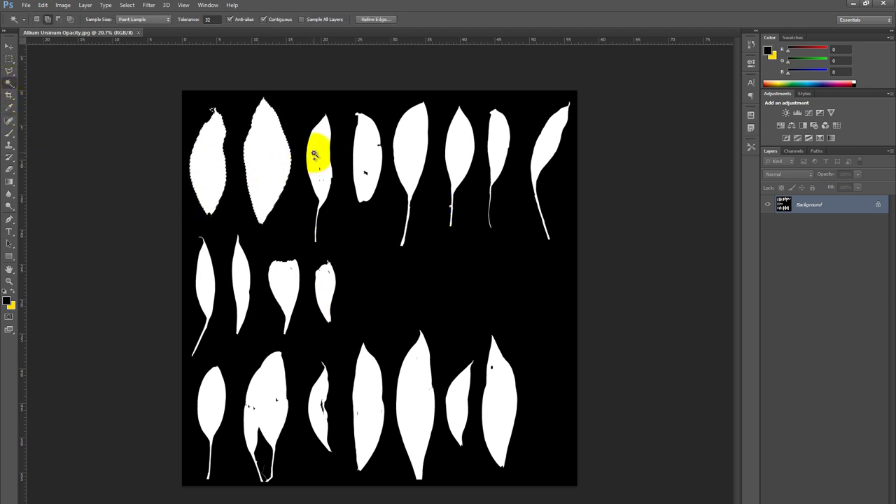
shift+click(413, 157)
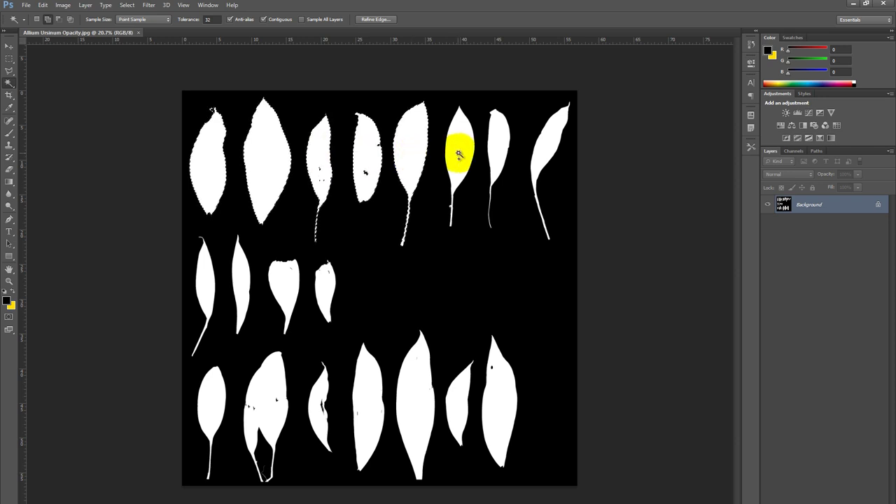
shift+click(322, 290)
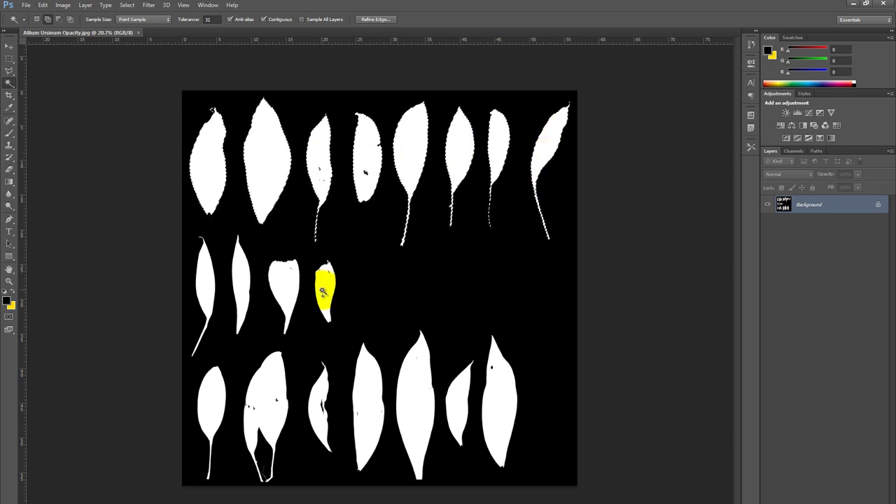
shift+click(280, 280)
shift+click(238, 273)
shift+click(208, 278)
- Add the seven bottom-row leaves and any missed leaf areas to the selection
shift+click(208, 390)
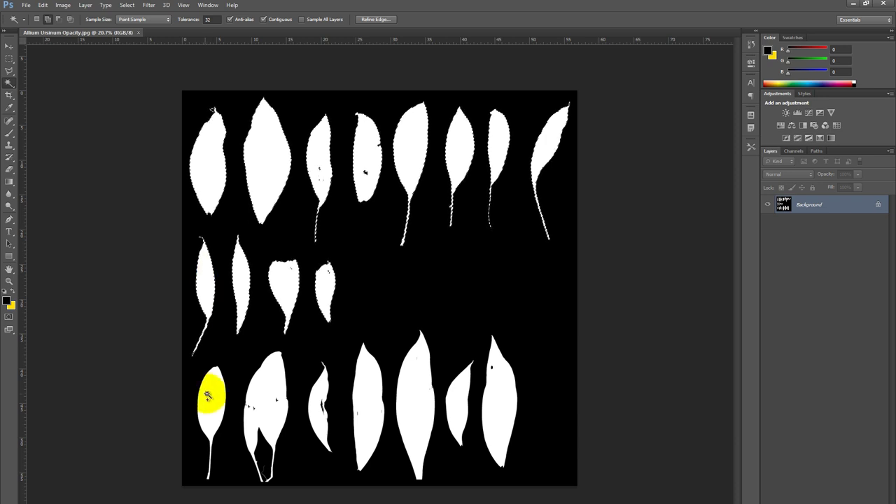
shift+click(260, 386)
shift+click(317, 391)
shift+click(358, 392)
shift+click(409, 388)
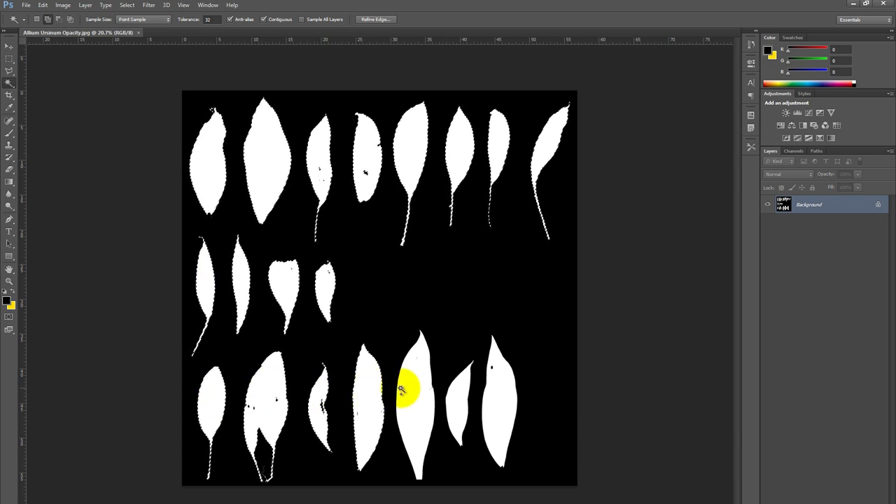
shift+click(455, 395)
shift+click(495, 388)
shift+click(360, 157)
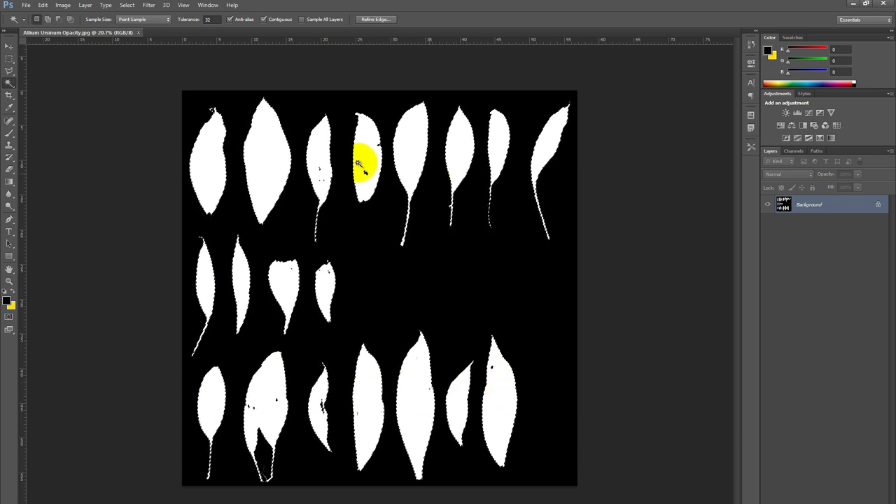
shift+click(462, 376)
shift+click(327, 281)
- Convert the leaf selection into a work path
right_click(327, 282)
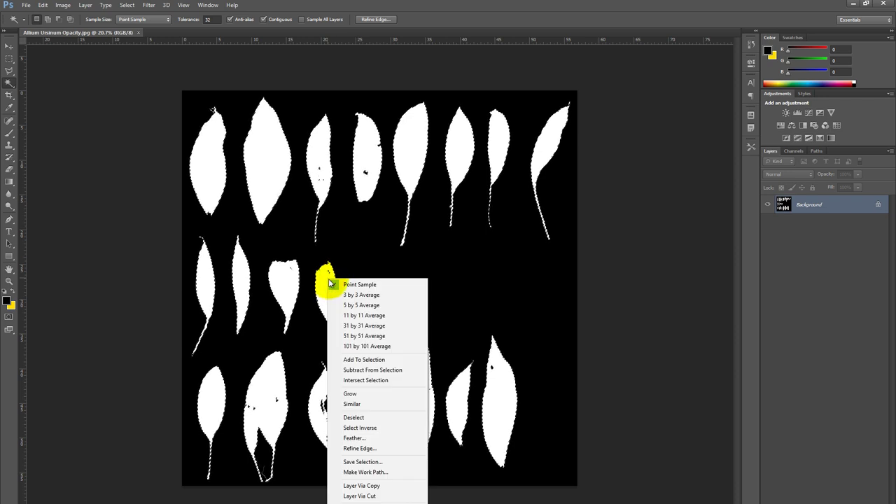
click(399, 474)
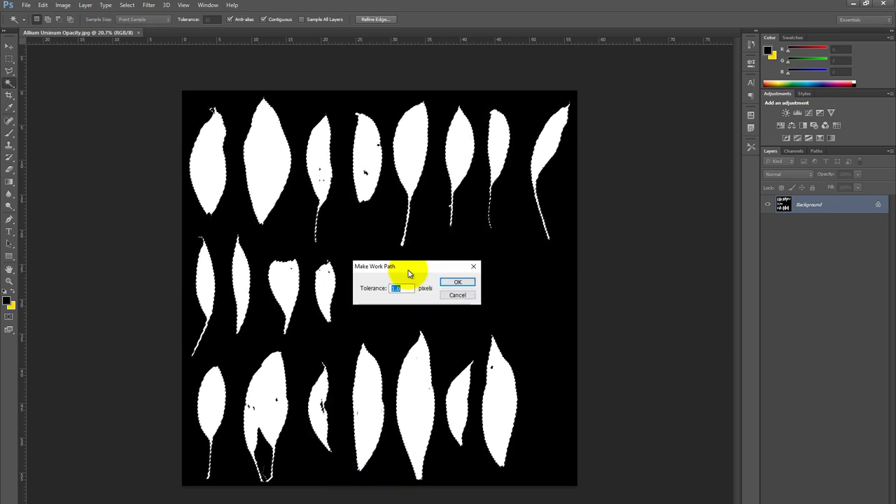
click(459, 283)
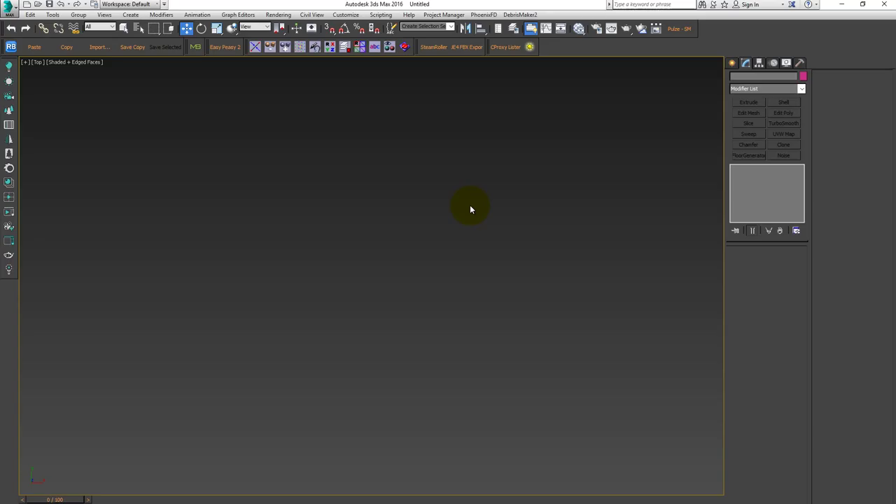
- Import the Allium Ursinum Opacity .ai outlines, merged as a single object
click(98, 51)
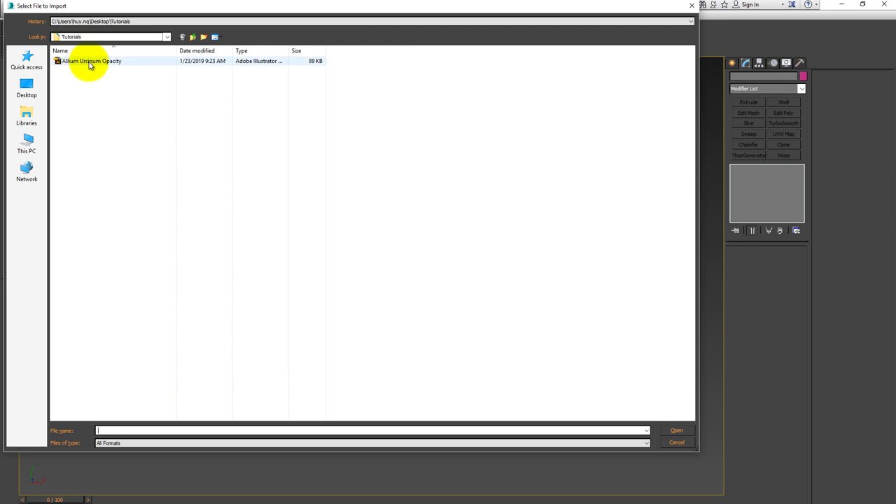
double_click(87, 62)
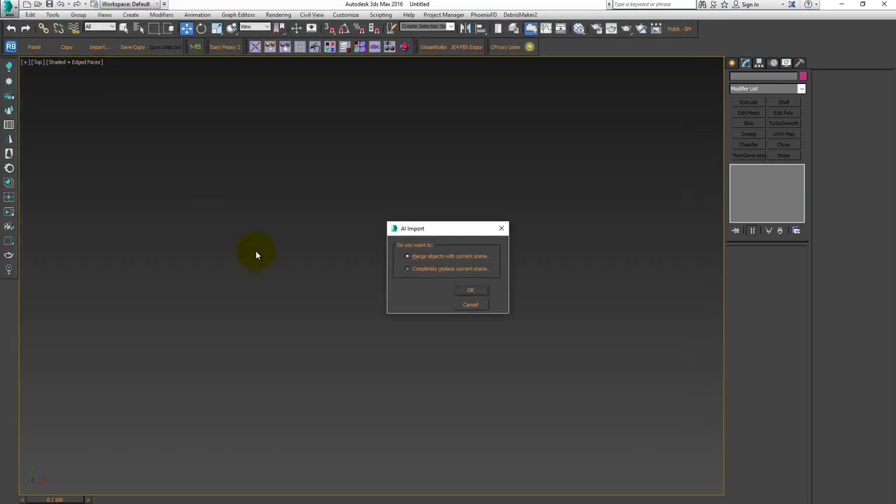
click(469, 292)
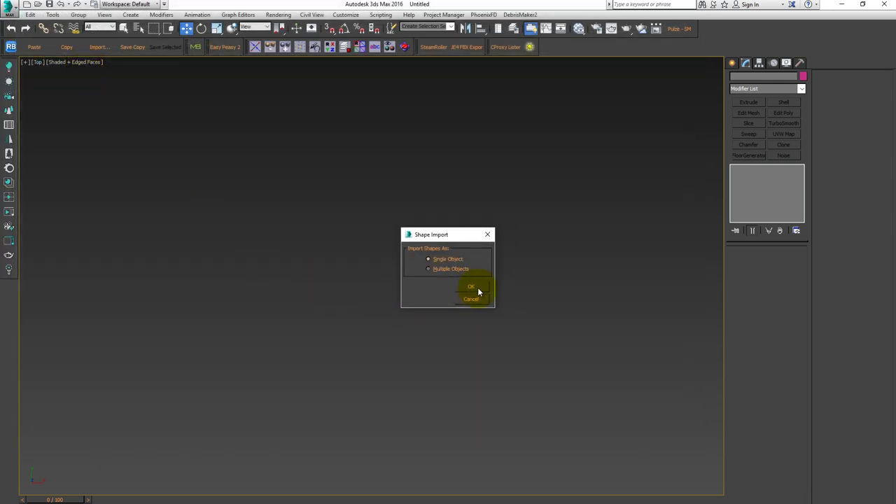
click(477, 292)
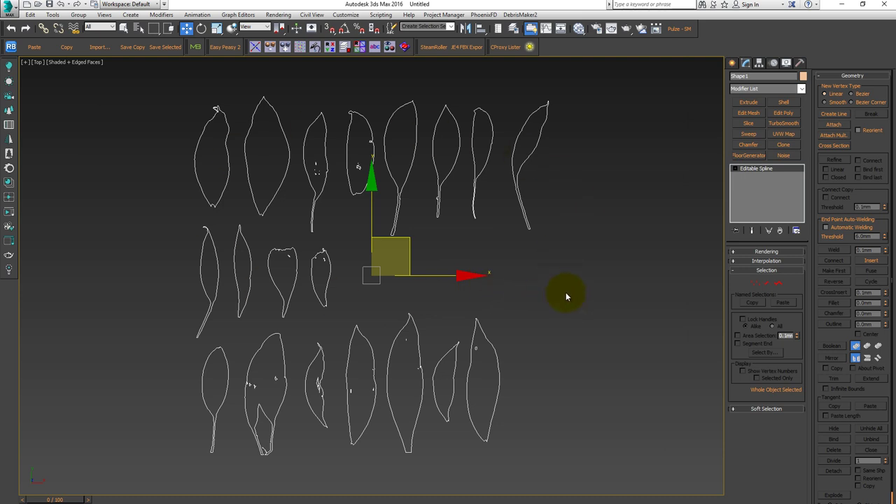
- Add an Edit Mesh modifier to fill the leaf outlines, then open the Slate Material Editor
drag(574, 196, 514, 242)
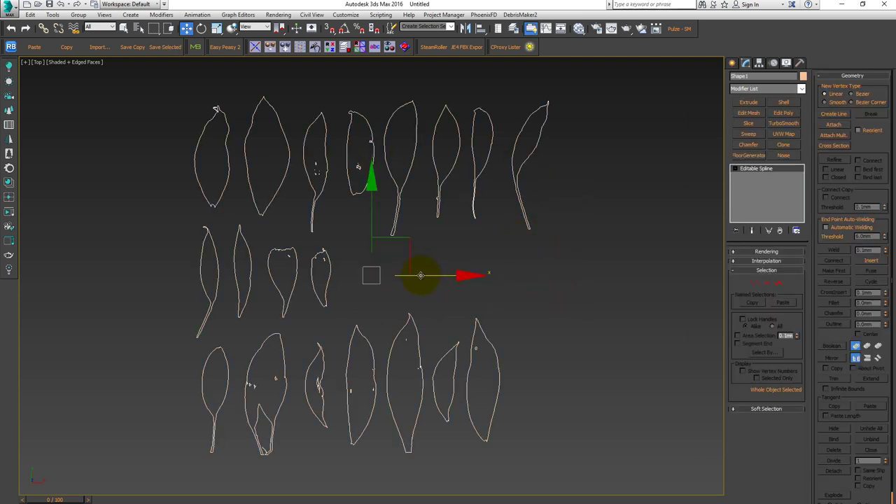
click(751, 112)
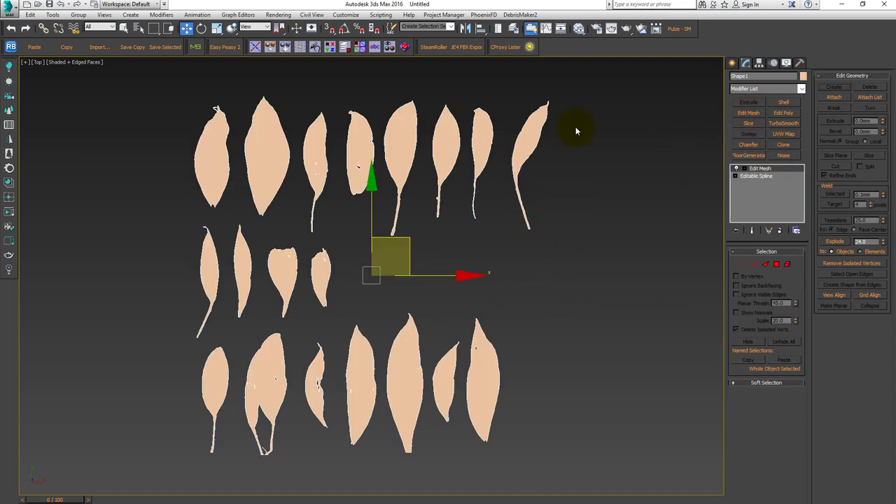
click(541, 321)
click(358, 166)
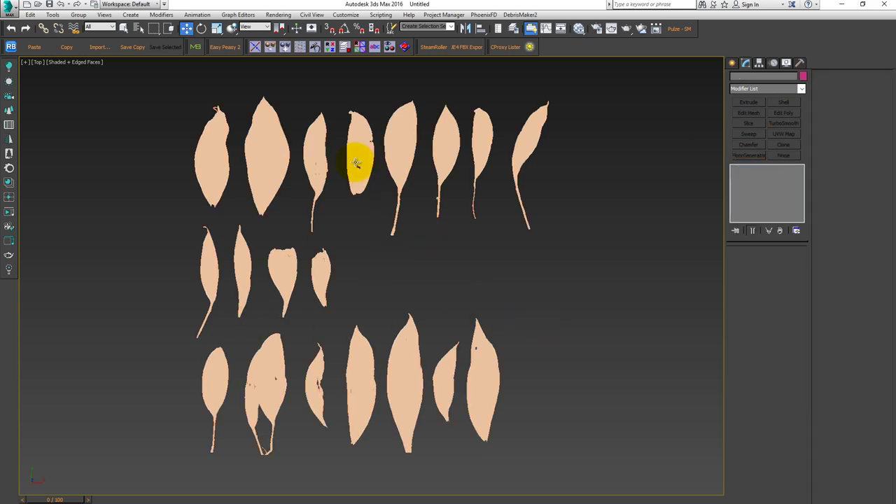
click(356, 162)
click(578, 28)
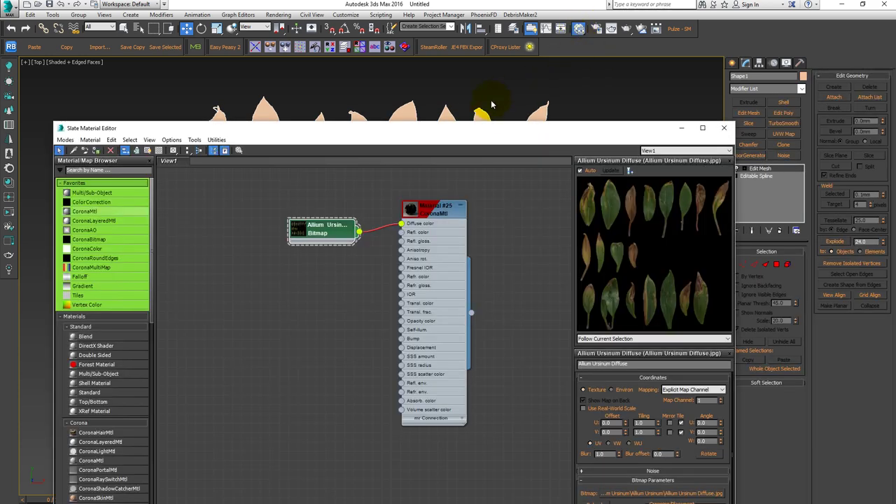
- Show the leaf Bitmap node's parameters and assign the leaf material to the selected leaves
drag(481, 133, 492, 235)
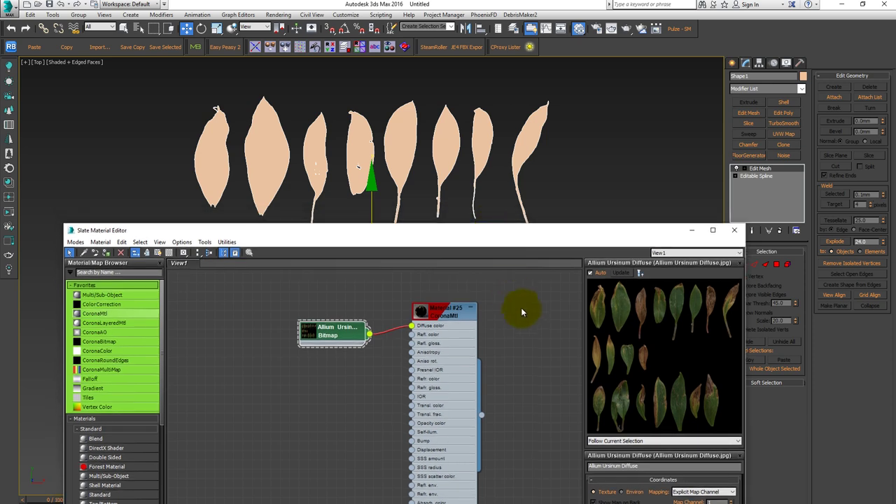
double_click(457, 313)
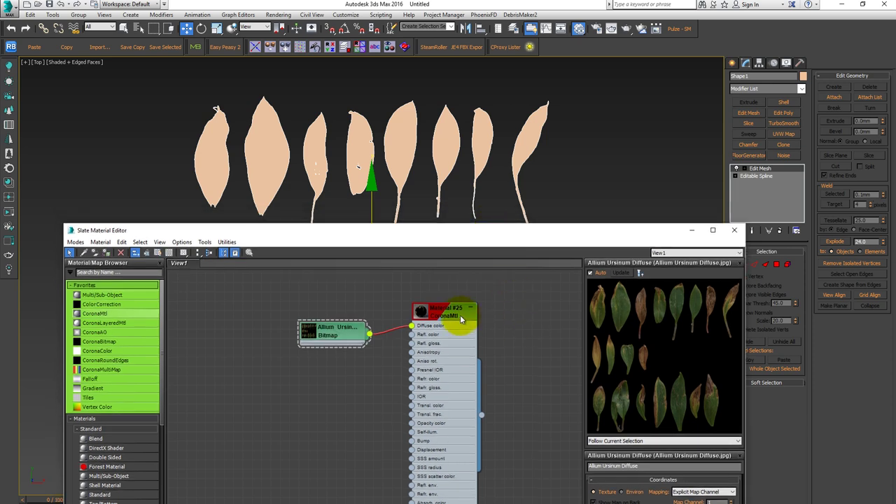
click(106, 253)
- Add a UVW Map modifier so the leaf meshes display the diffuse texture
mouse_move(453, 236)
mouse_down()
mouse_move(449, 311)
mouse_move(429, 357)
mouse_up()
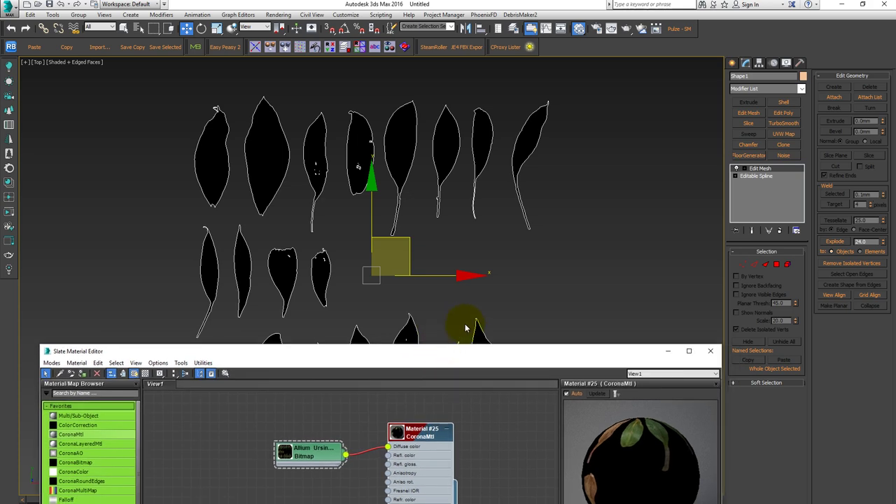
click(778, 134)
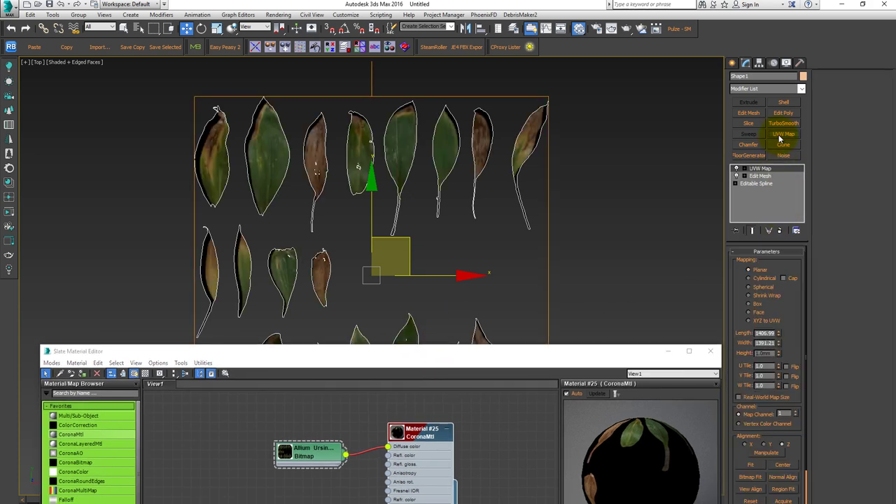
scroll(205, 133, up, 5)
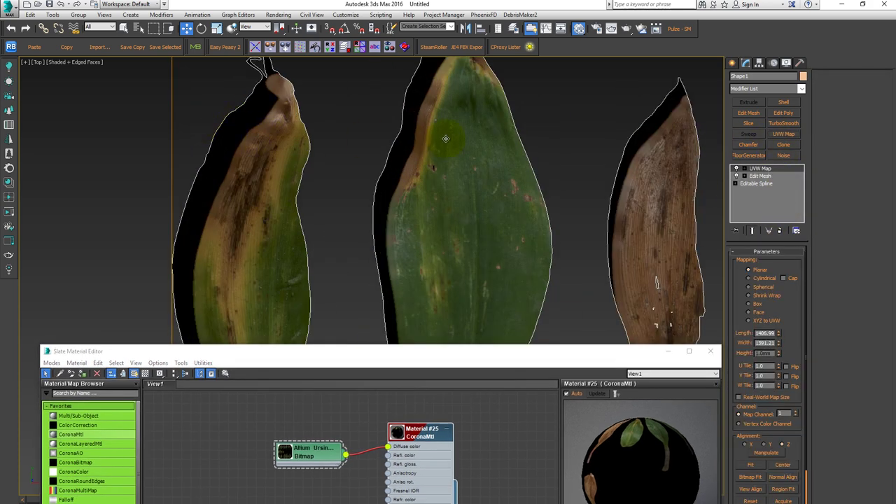
scroll(445, 137, down, 2)
scroll(529, 194, down, 2)
scroll(579, 148, down, 1)
scroll(604, 196, up, 5)
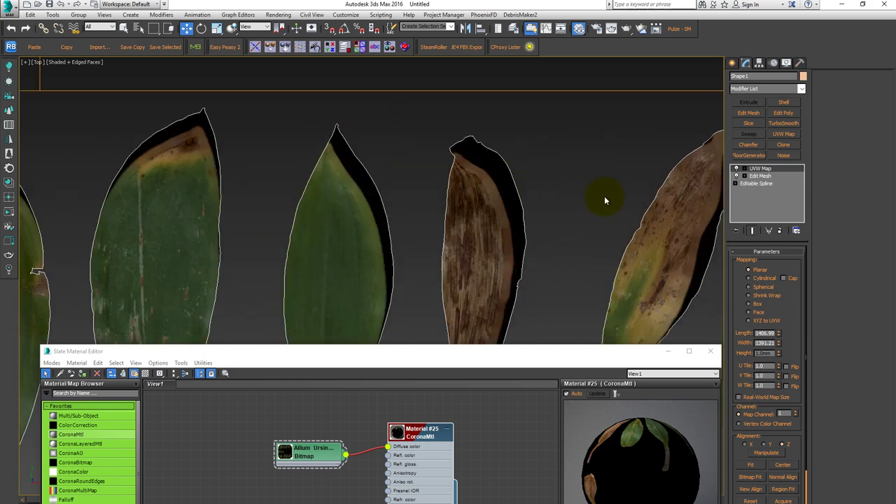
scroll(605, 198, down, 3)
scroll(560, 196, down, 1)
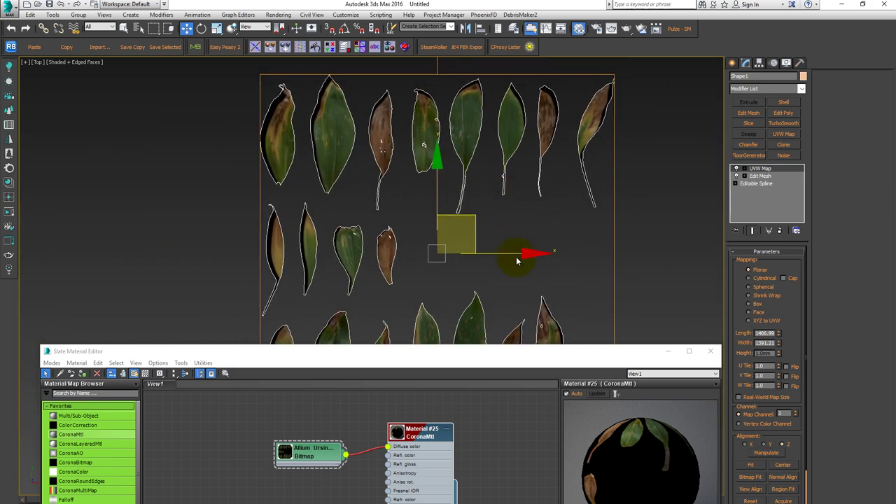
mouse_move(514, 352)
mouse_down()
mouse_move(514, 280)
mouse_move(515, 301)
mouse_move(473, 158)
mouse_move(492, 81)
mouse_up()
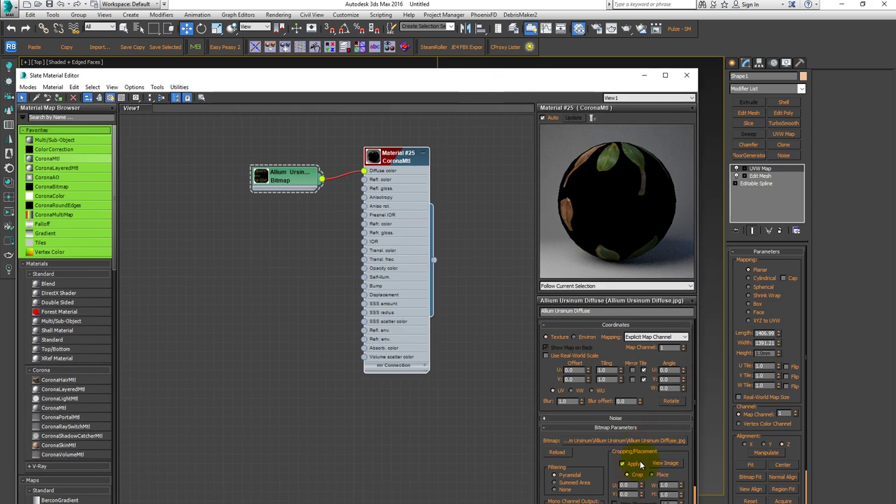
- Open the bitmap's View Image crop window beside the viewport
drag(480, 77, 433, 131)
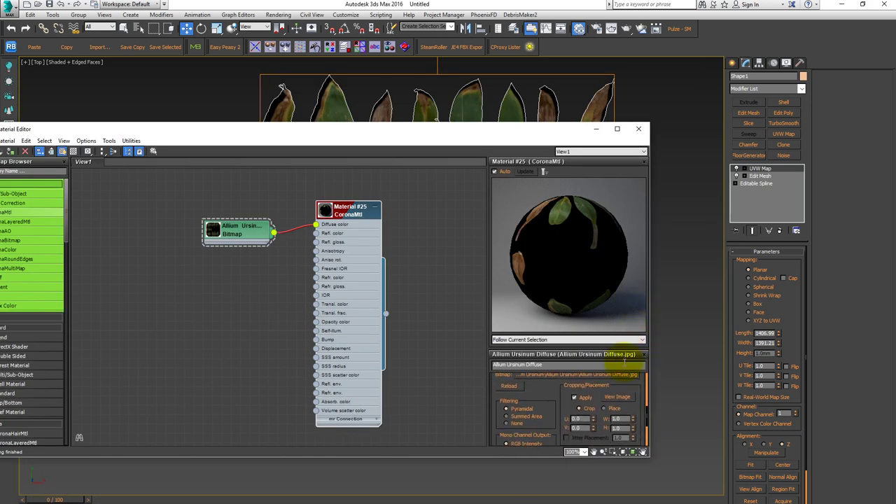
click(617, 397)
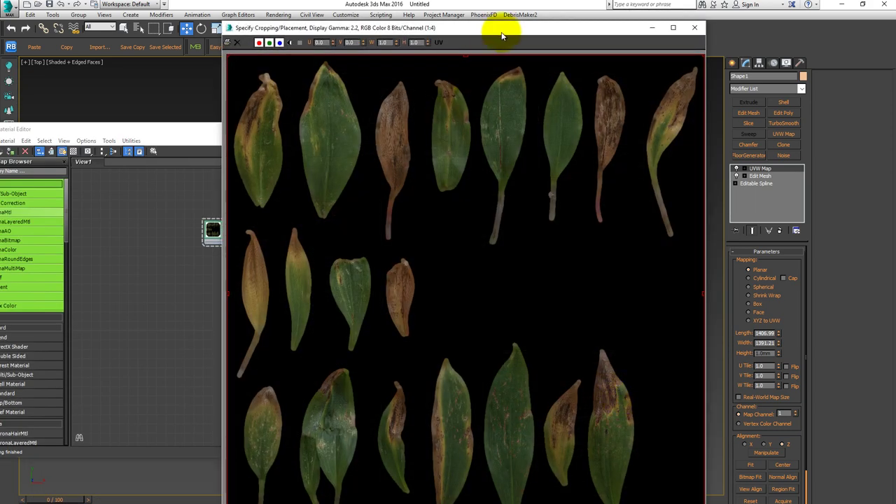
drag(544, 36, 685, 44)
mouse_move(507, 128)
mouse_down()
mouse_move(474, 302)
mouse_move(446, 334)
mouse_up()
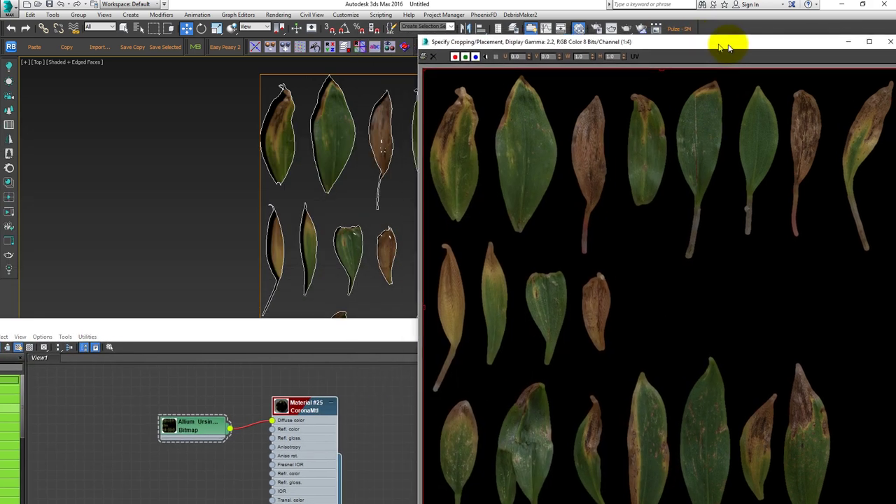
drag(658, 42, 739, 49)
- Trim the top and left crop edges slightly inward
drag(683, 71, 682, 76)
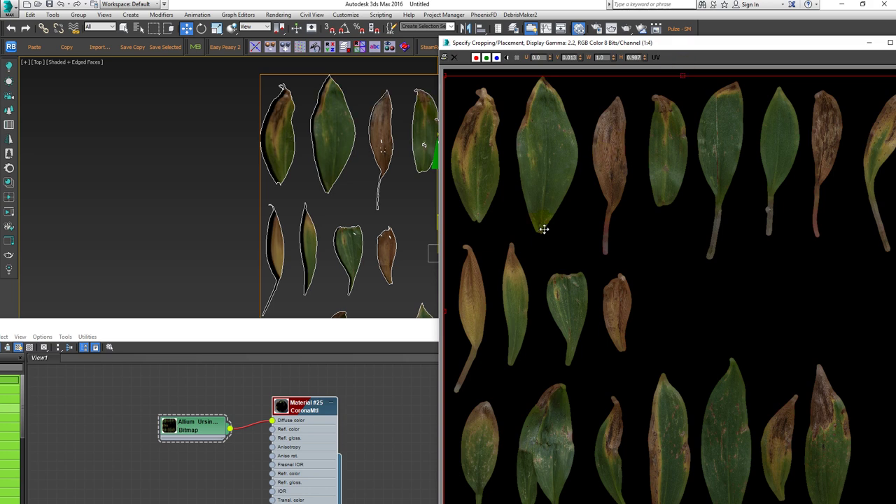
drag(445, 313, 452, 314)
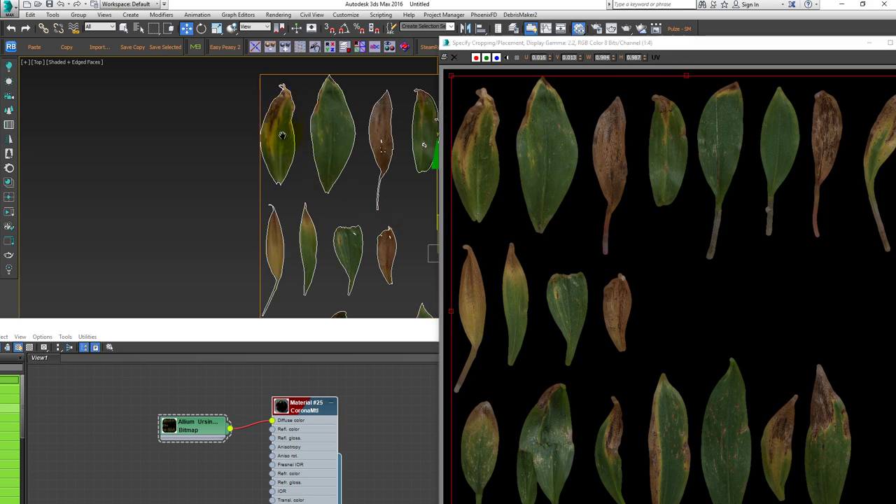
scroll(273, 107, up, 5)
scroll(276, 105, down, 2)
middle_drag(290, 104, 251, 153)
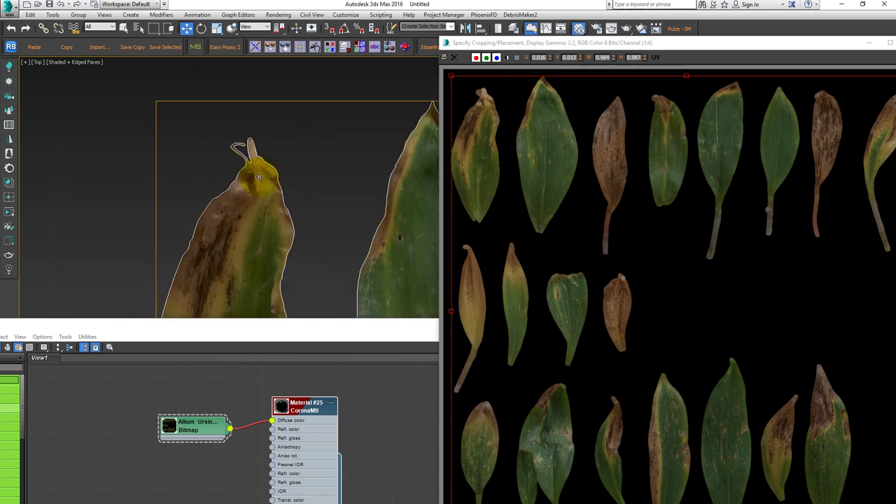
scroll(290, 187, down, 2)
scroll(296, 206, down, 1)
scroll(303, 95, down, 2)
scroll(297, 268, up, 4)
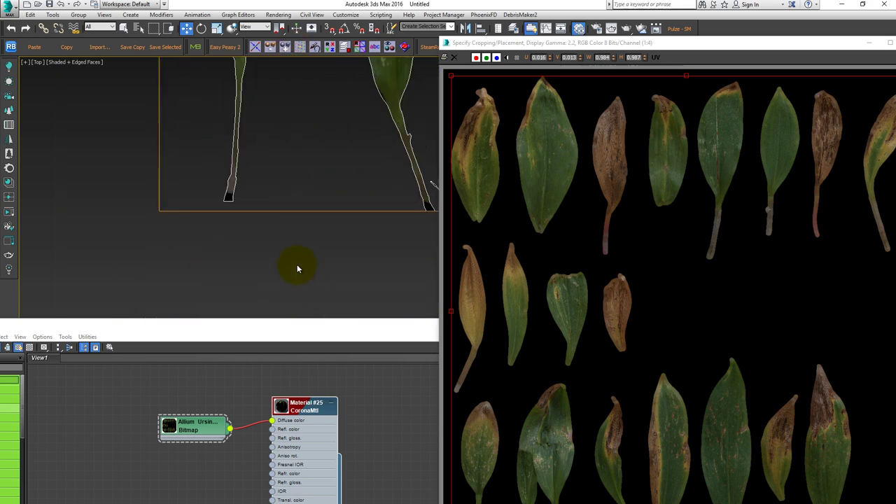
scroll(663, 115, down, 1)
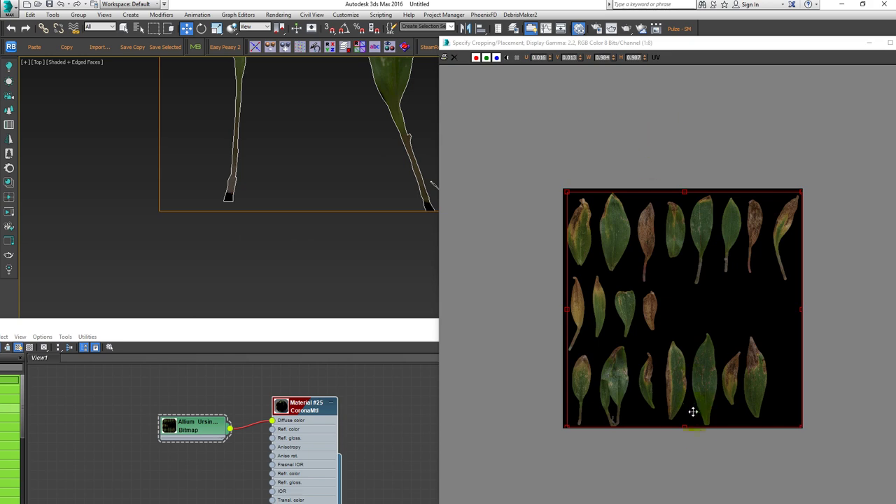
scroll(681, 431, up, 1)
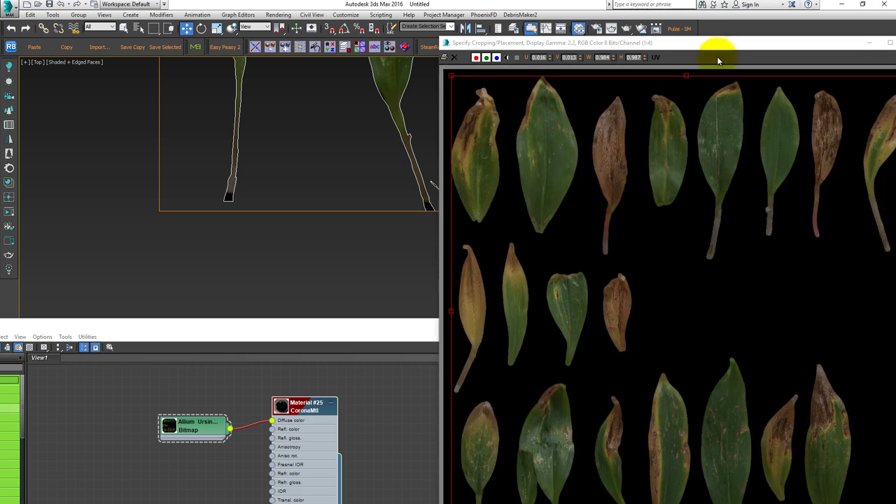
- Trim the bottom and right crop edges slightly inward
drag(717, 45, 709, 12)
scroll(693, 284, down, 1)
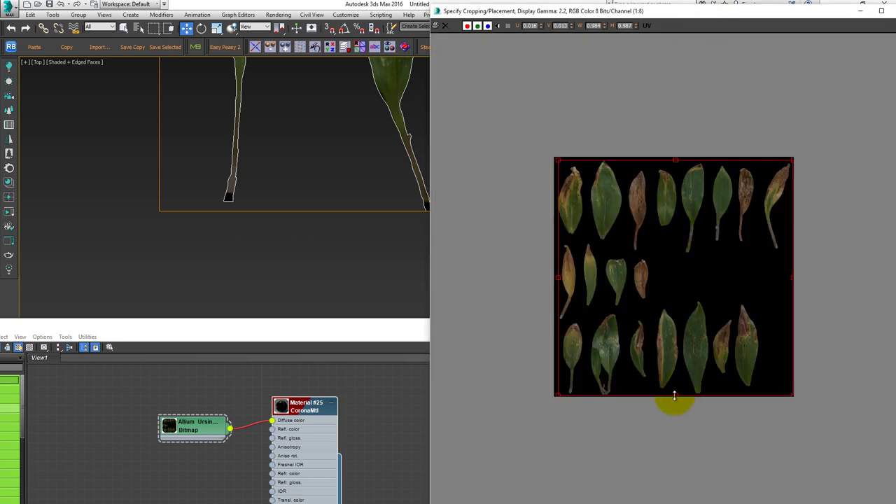
drag(674, 396, 673, 393)
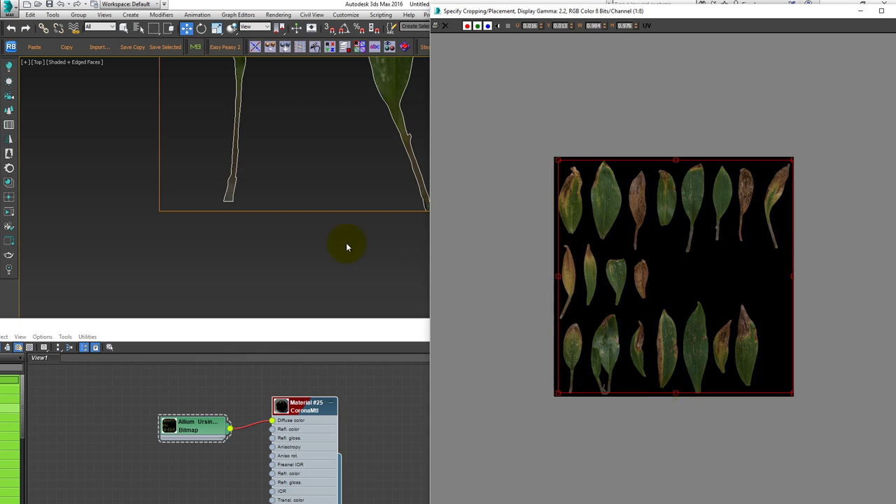
scroll(251, 196, down, 2)
scroll(308, 154, down, 3)
scroll(294, 210, down, 2)
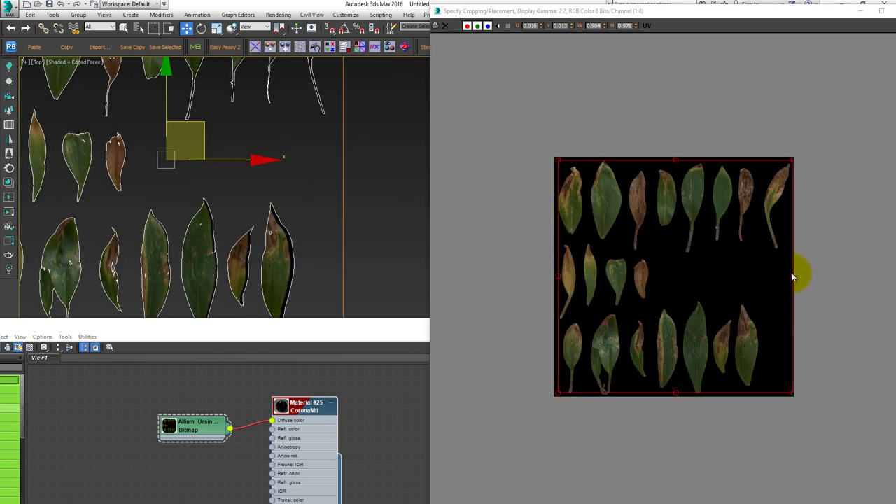
drag(792, 277, 790, 275)
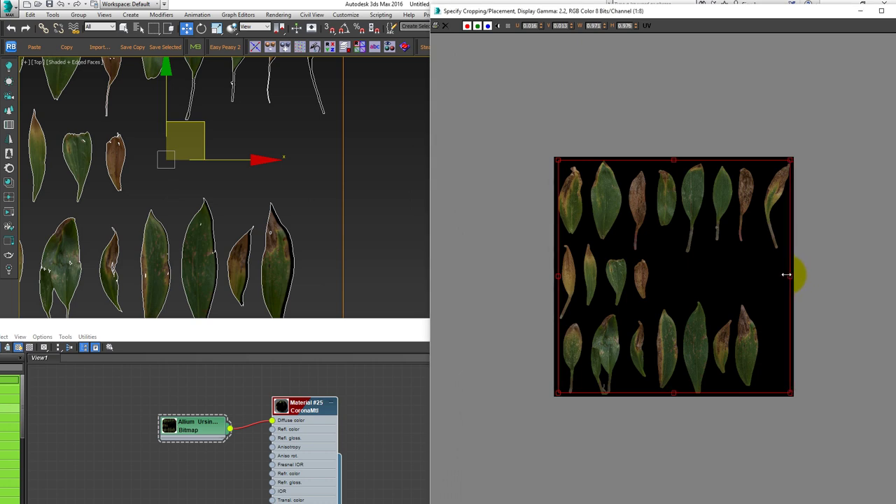
scroll(345, 243, up, 2)
scroll(292, 180, up, 2)
scroll(292, 210, down, 4)
- Check the texture against the leaf outlines and fine-tune the top crop edge
middle_drag(293, 226, 293, 252)
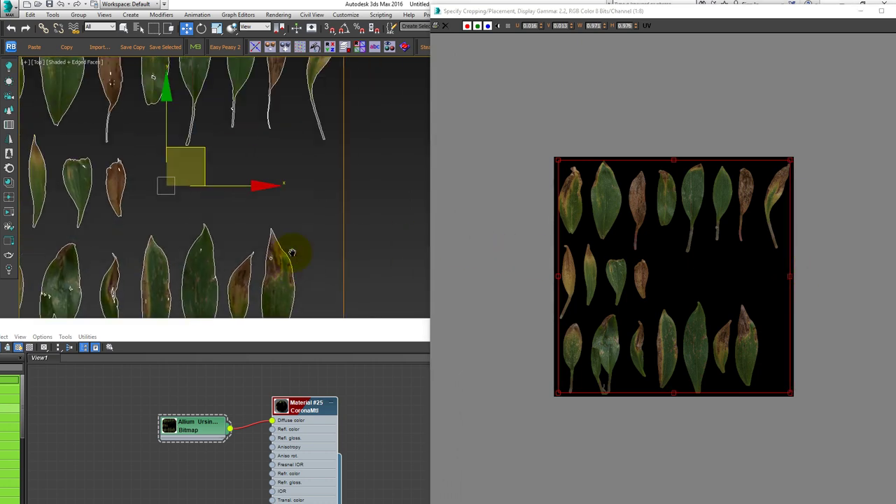
scroll(297, 242, up, 2)
scroll(304, 234, up, 3)
scroll(210, 210, down, 2)
middle_drag(196, 206, 306, 152)
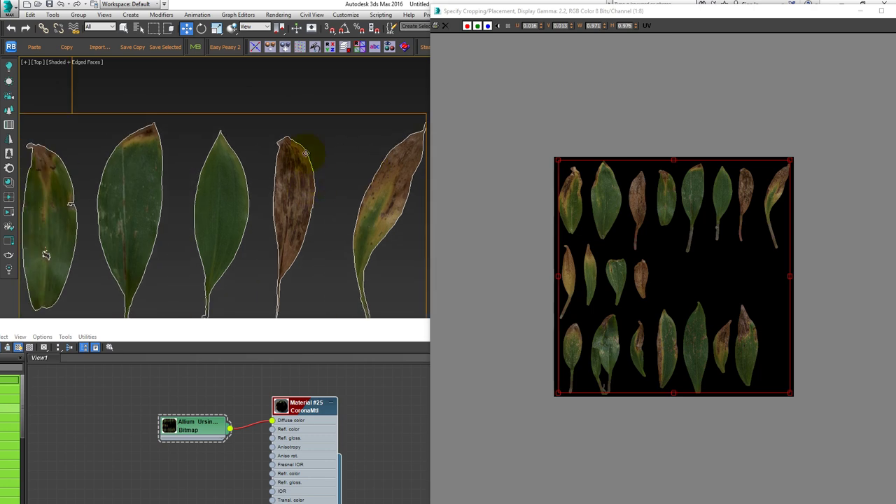
scroll(305, 152, up, 2)
scroll(335, 92, down, 1)
scroll(315, 149, up, 4)
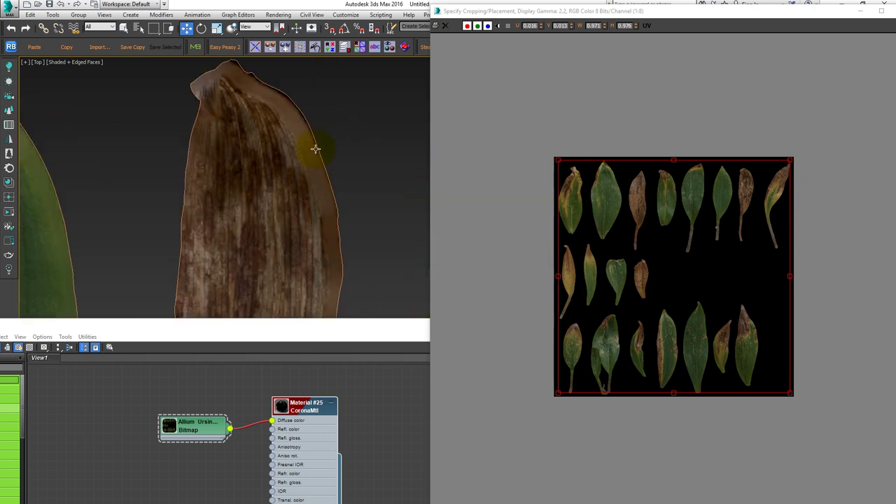
scroll(316, 150, down, 2)
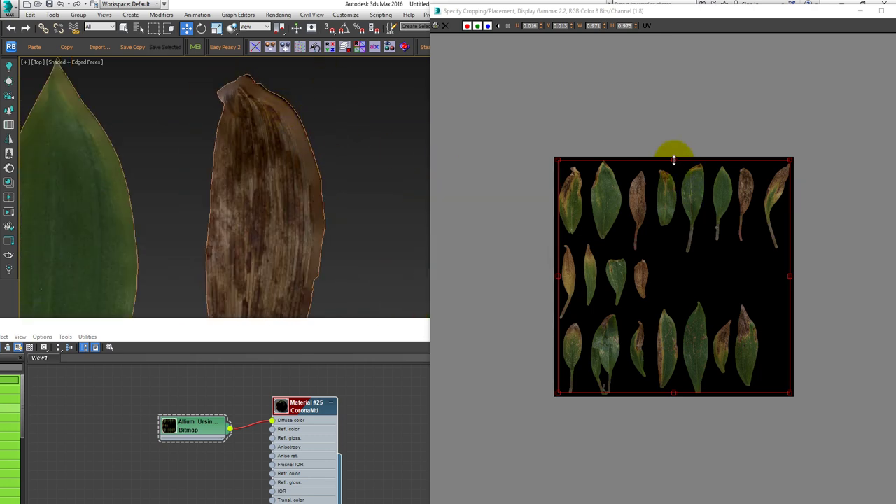
drag(673, 160, 675, 163)
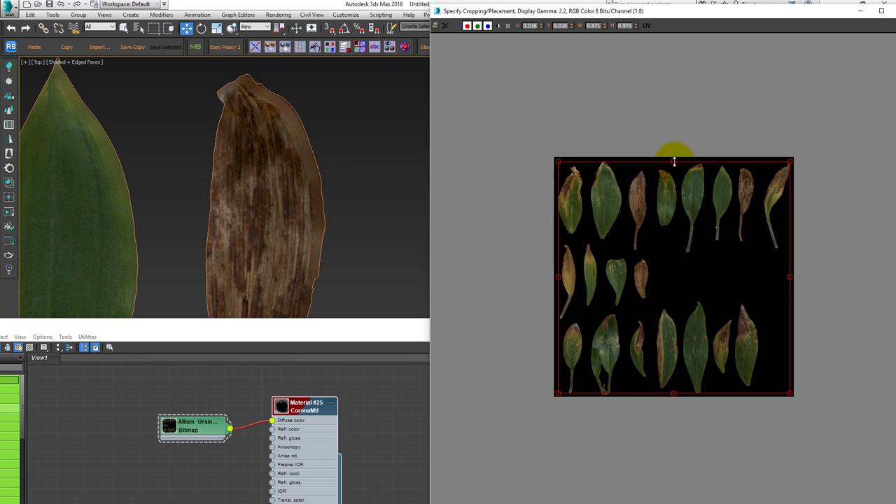
scroll(354, 153, down, 5)
scroll(286, 181, down, 2)
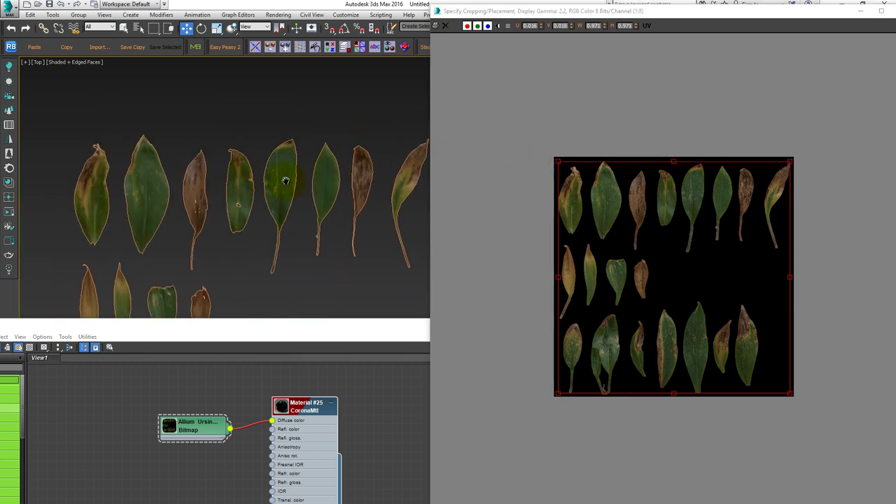
scroll(286, 181, up, 4)
scroll(238, 147, down, 2)
scroll(234, 161, up, 1)
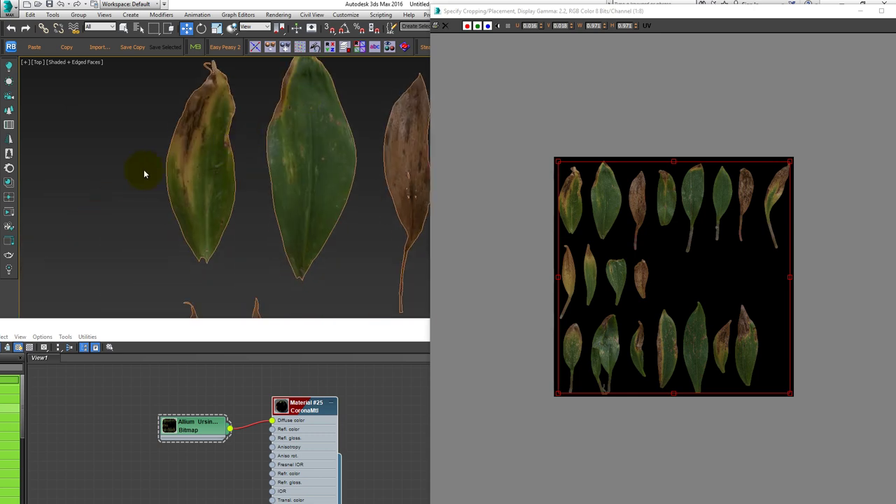
scroll(175, 182, down, 2)
scroll(206, 149, down, 2)
scroll(280, 158, down, 2)
scroll(294, 161, up, 1)
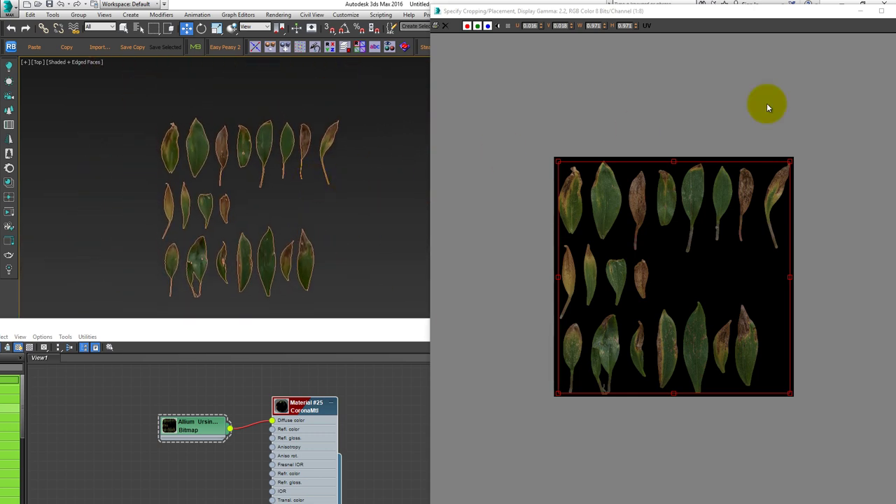
drag(829, 11, 732, 70)
- Close the crop window and the Slate Material Editor
click(790, 66)
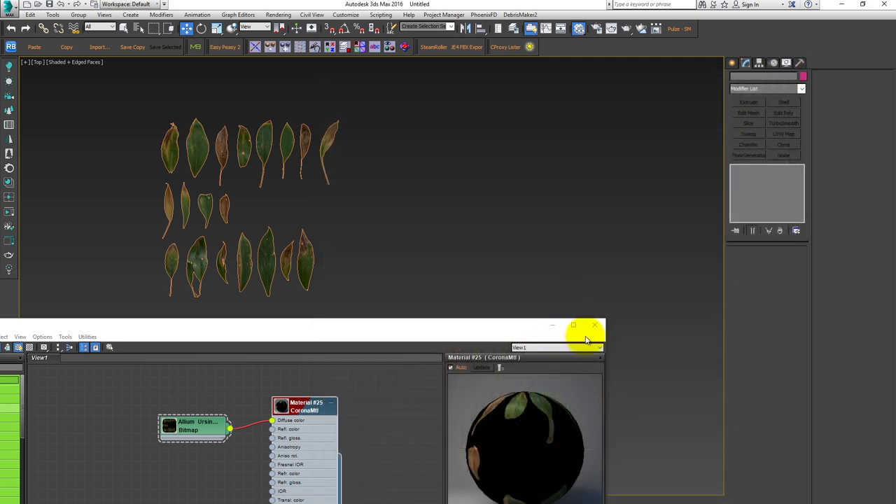
click(594, 325)
scroll(382, 254, up, 4)
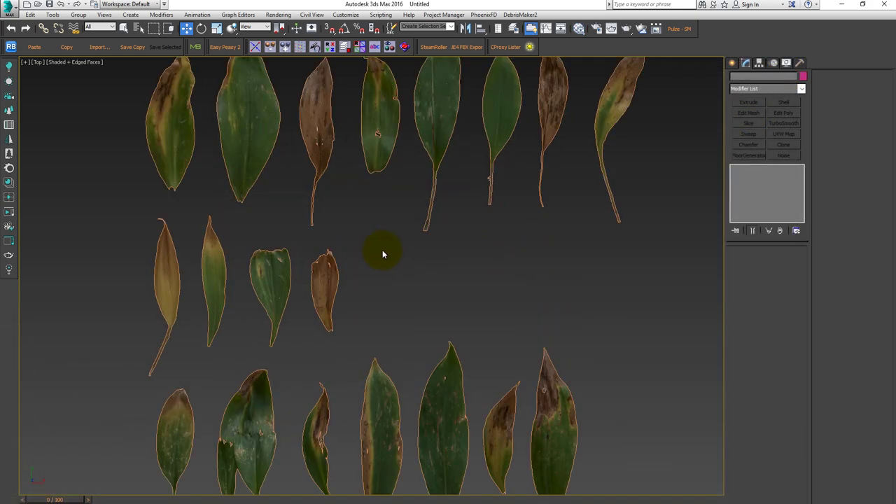
scroll(390, 254, down, 2)
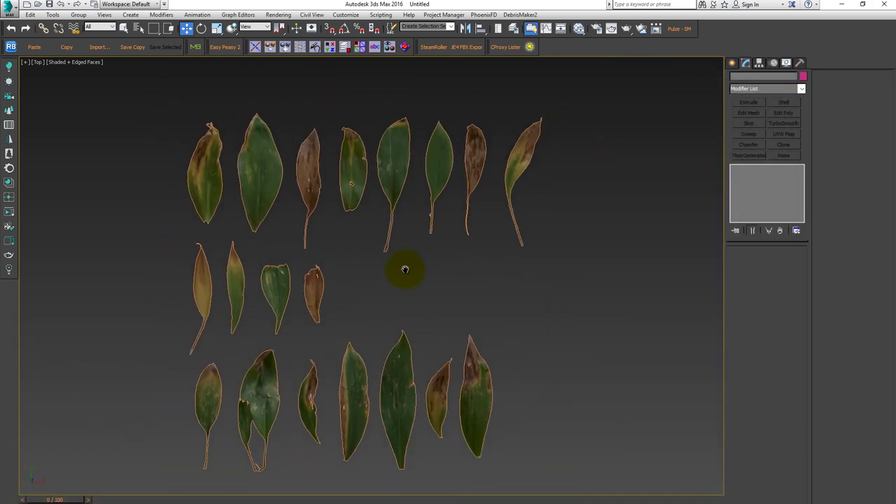
- Zoom out in the Top viewport to see all leaves and select Shape1
click(518, 160)
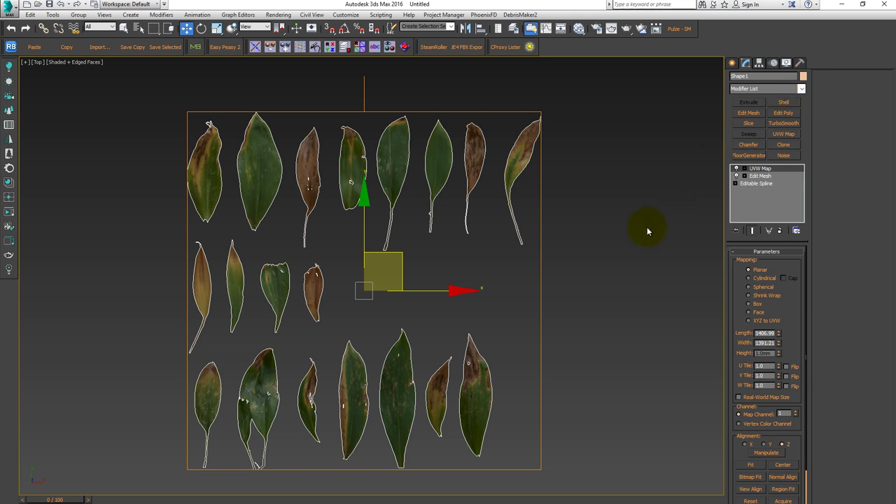
click(424, 275)
mouse_move(424, 276)
middle_down()
mouse_move(438, 272)
mouse_move(438, 258)
middle_up()
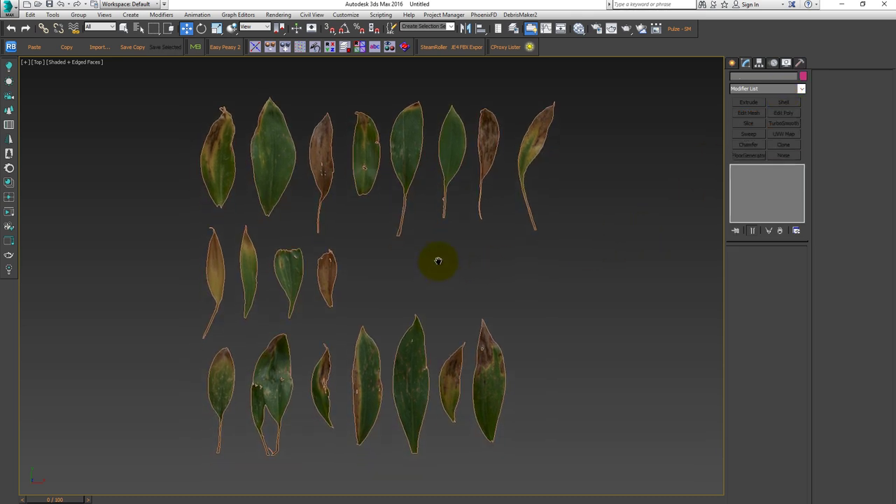
scroll(367, 193, up, 5)
scroll(364, 171, down, 5)
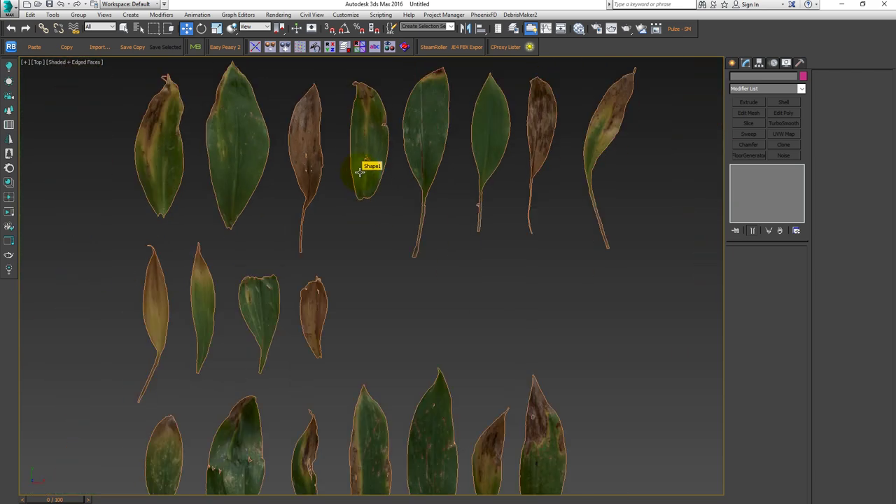
scroll(356, 203, up, 2)
scroll(355, 213, up, 4)
scroll(416, 210, down, 5)
scroll(430, 341, down, 1)
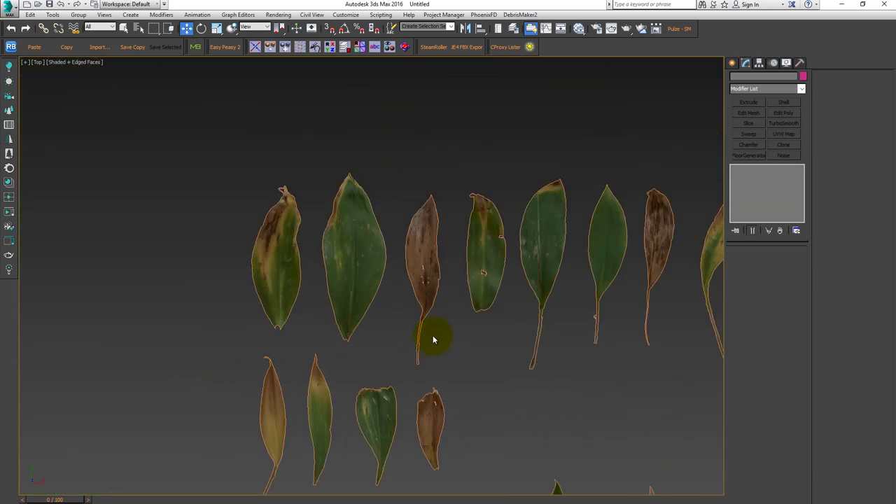
middle_drag(430, 340, 332, 256)
scroll(332, 256, up, 5)
scroll(357, 250, down, 3)
scroll(380, 232, down, 2)
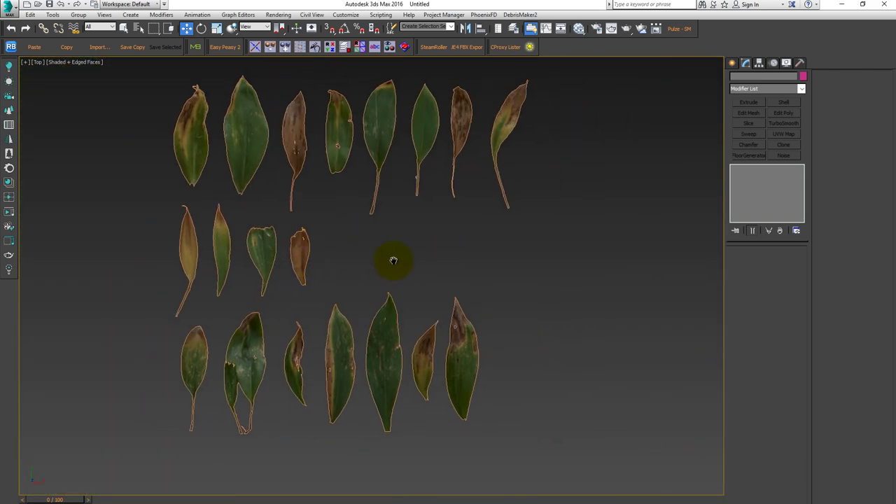
click(385, 132)
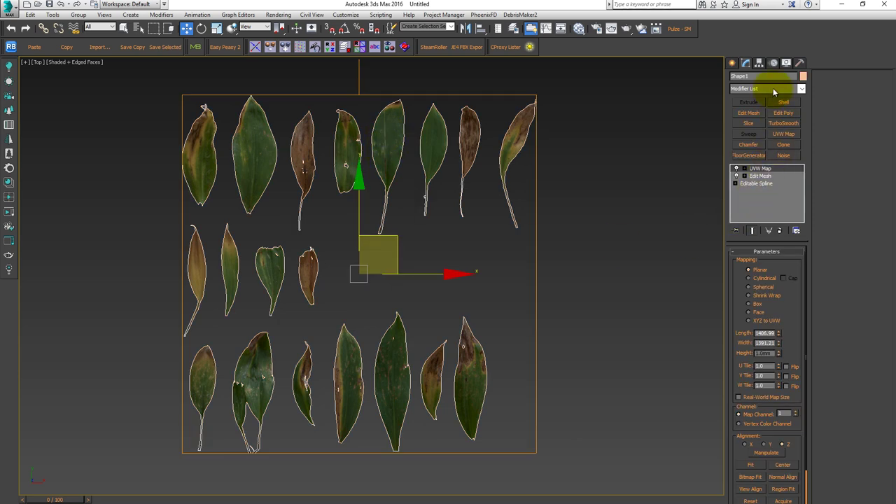
- Add a Subdivide modifier to the leaf shape from the Modifier List
click(773, 88)
text(surfd)
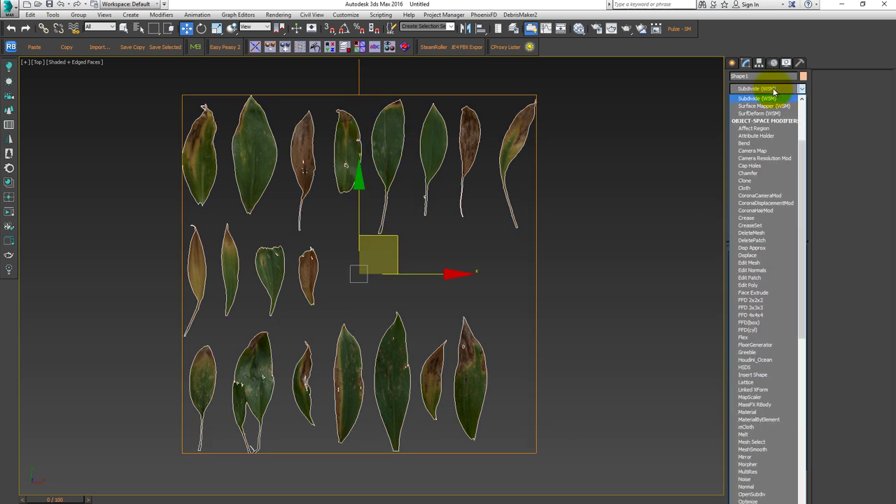
scroll(773, 91, down, 15)
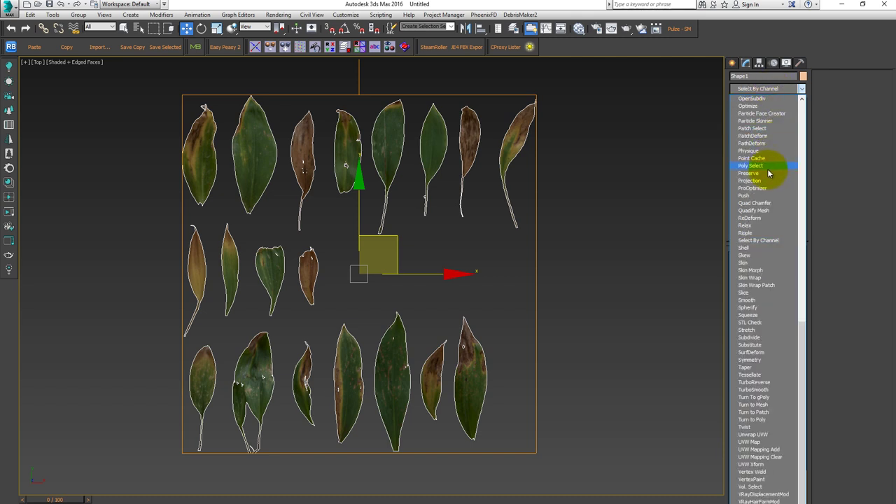
key(Down)
key(Down)
key(Down)
key(Down)
key(Down)
key(Down)
key(Down)
key(Down)
key(Down)
key(Down)
key(Down)
key(Down)
click(750, 339)
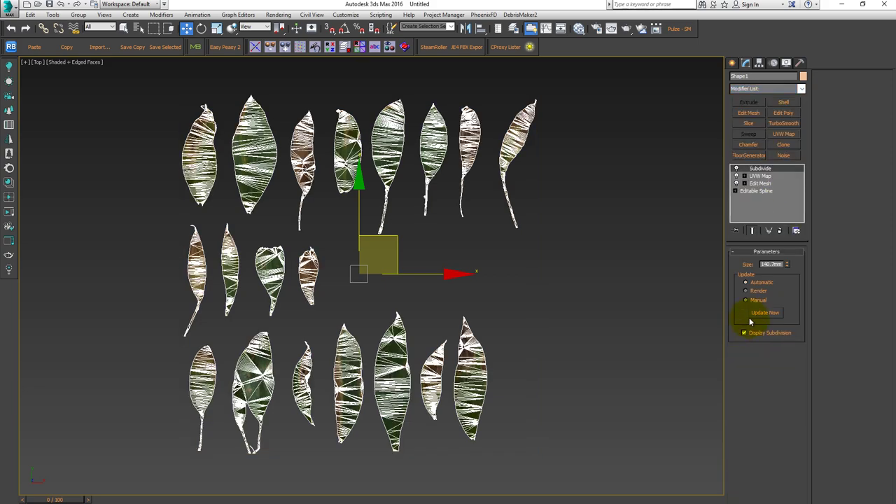
- Set the Subdivide size to 20mm, then refine it to 10mm
middle_drag(331, 133, 371, 165)
scroll(301, 175, up, 3)
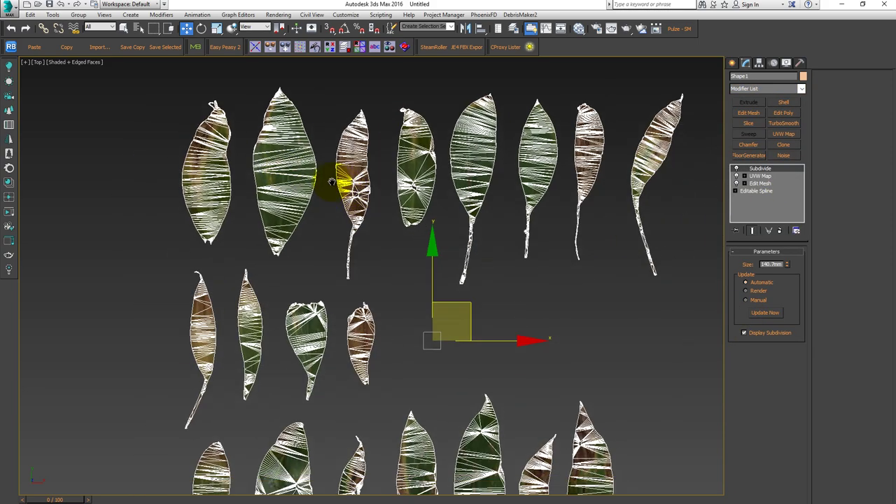
scroll(320, 188, down, 3)
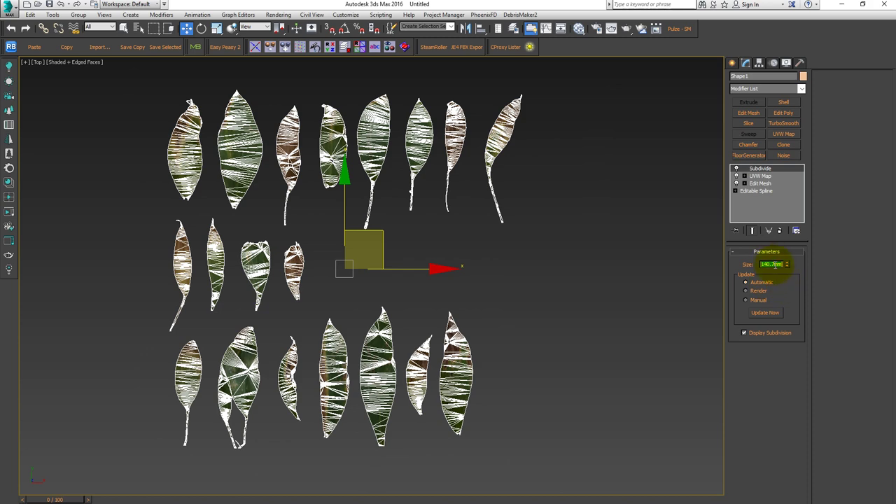
text(20)
key(Return)
scroll(481, 100, up, 2)
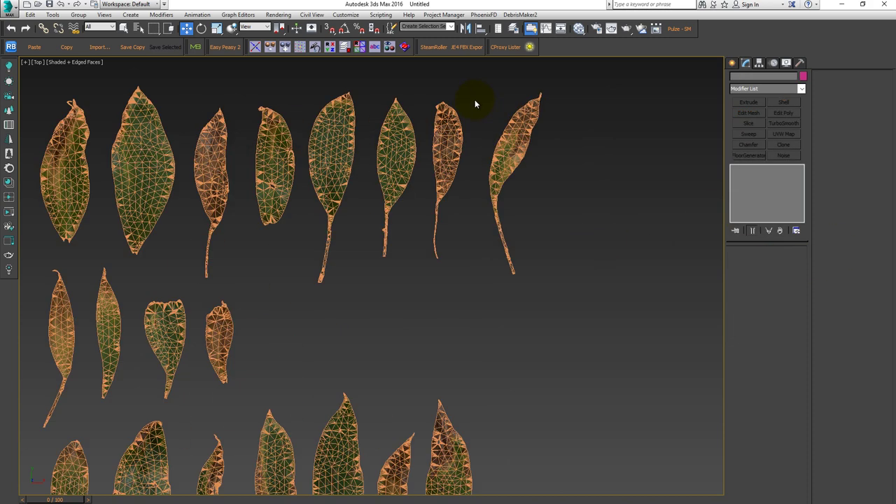
scroll(411, 170, up, 6)
scroll(410, 185, down, 3)
double_click(770, 264)
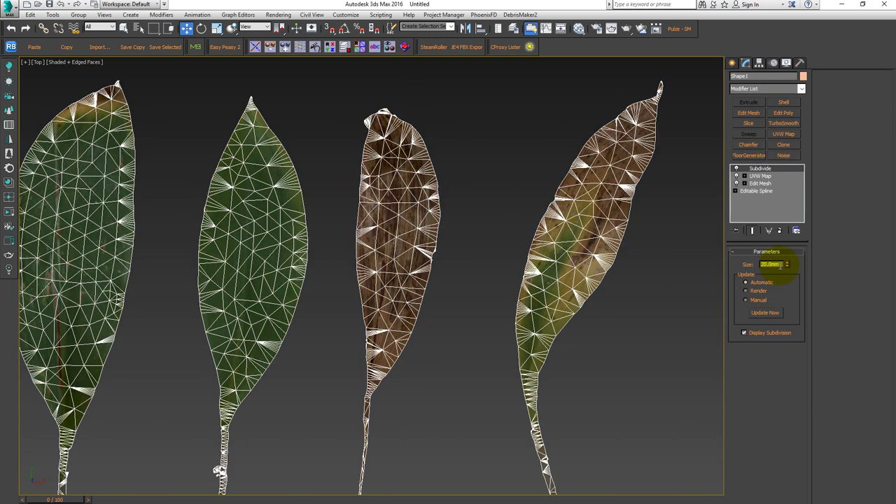
text(10)
key(Return)
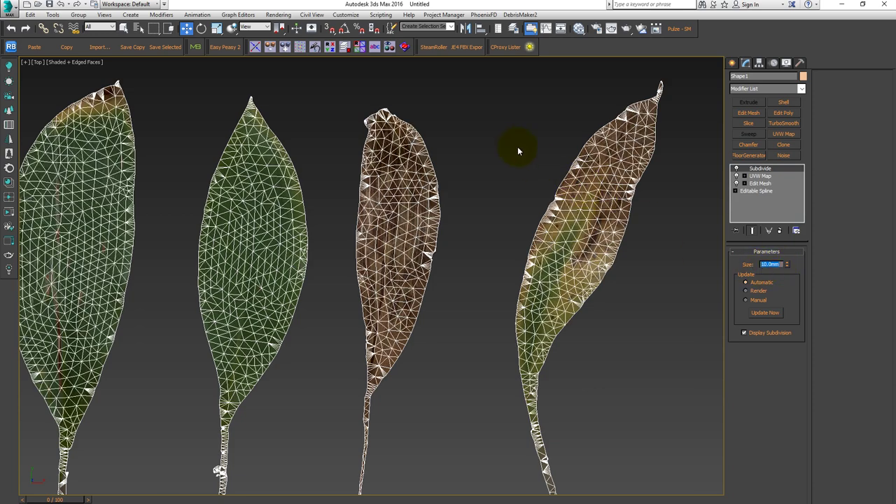
- Hide edged faces with F4 and inspect the tilted leaves before returning to top view
click(518, 146)
scroll(484, 196, down, 5)
scroll(444, 304, down, 3)
middle_drag(444, 303, 512, 289)
scroll(327, 172, up, 6)
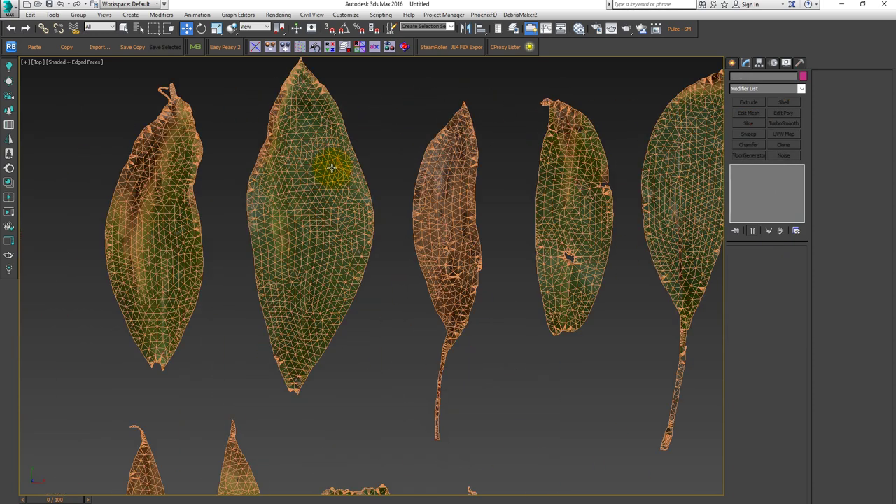
scroll(308, 192, up, 3)
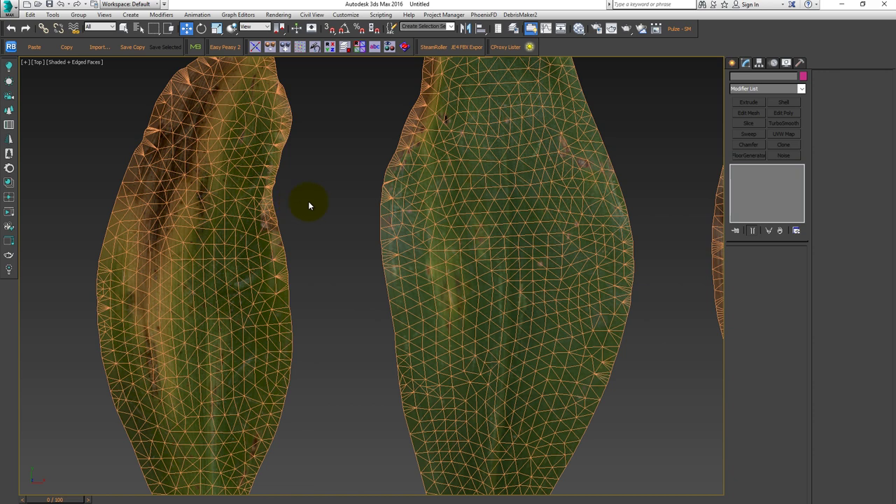
key(F4)
scroll(313, 182, down, 2)
scroll(436, 194, down, 3)
scroll(524, 294, down, 2)
mouse_move(523, 291)
alt+middle_down()
mouse_move(498, 240)
mouse_move(518, 250)
alt+middle_up()
key(shift+z)
- Convert the leaf shape object to an Editable Mesh
key(z)
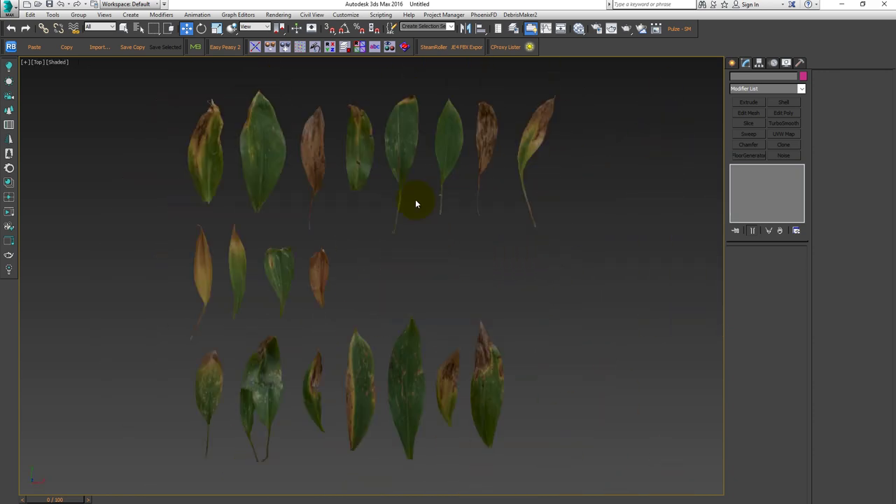
click(403, 136)
middle_drag(389, 199, 392, 209)
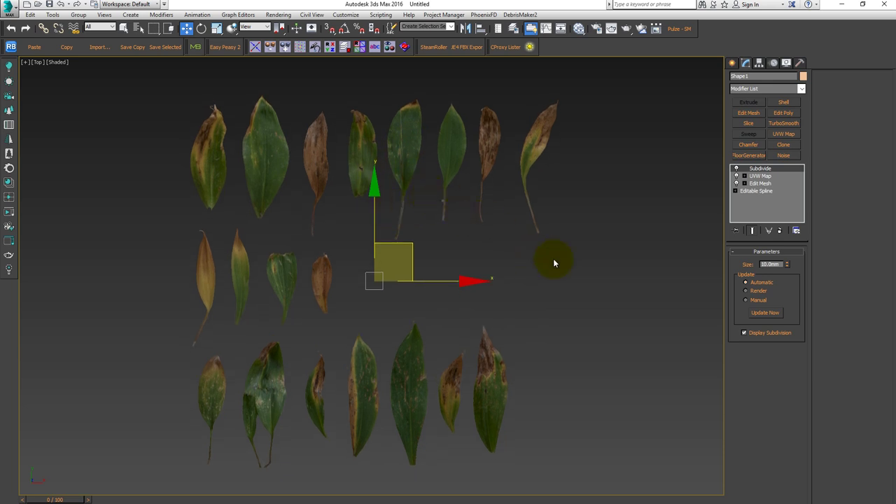
right_click(528, 183)
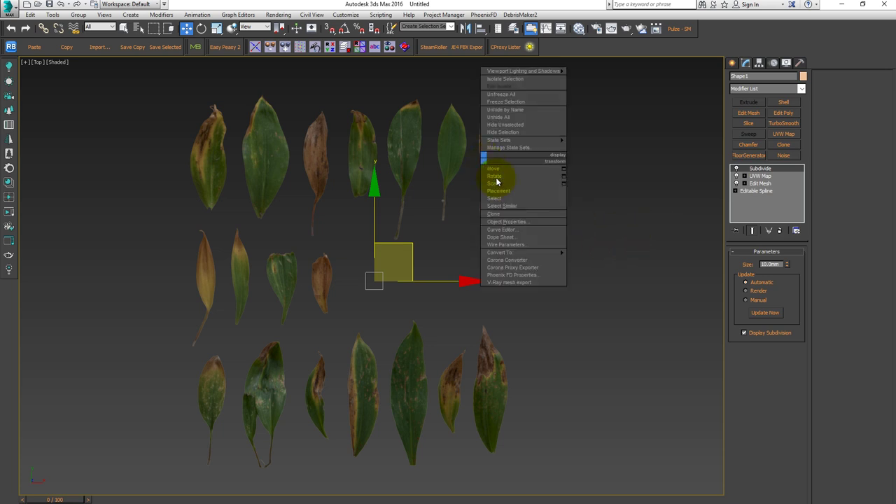
click(588, 254)
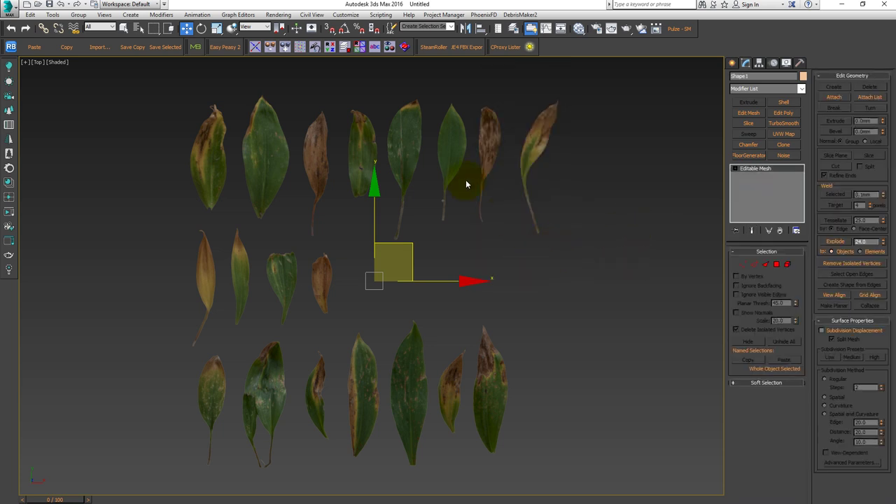
middle_drag(466, 180, 466, 194)
key(F4)
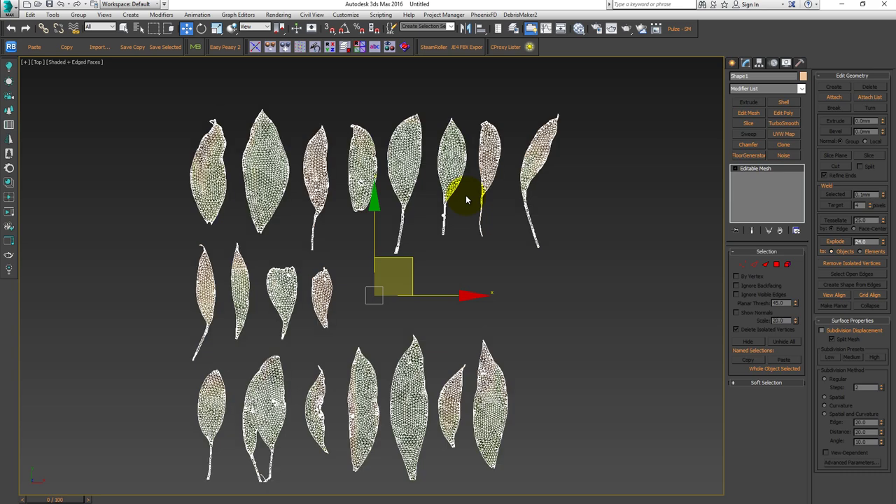
- Run the objectDetacher script to split the mesh into separate leaf objects
click(270, 47)
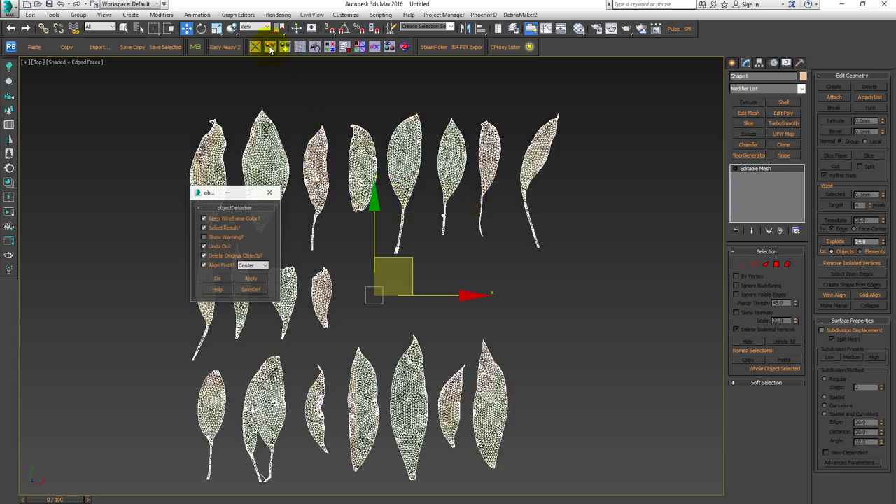
drag(215, 194, 110, 163)
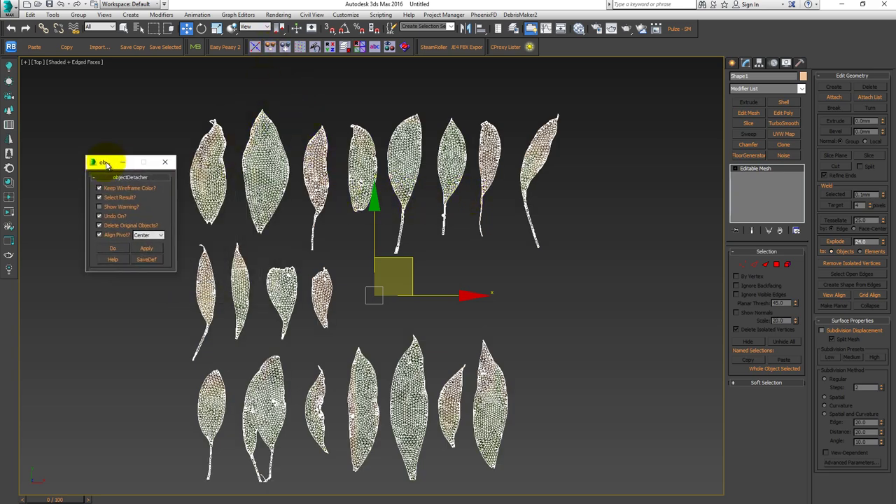
click(110, 249)
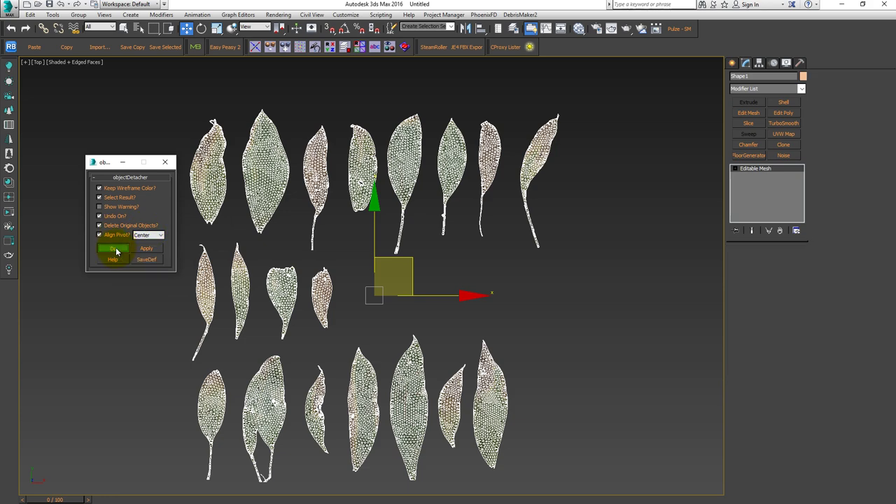
key(F4)
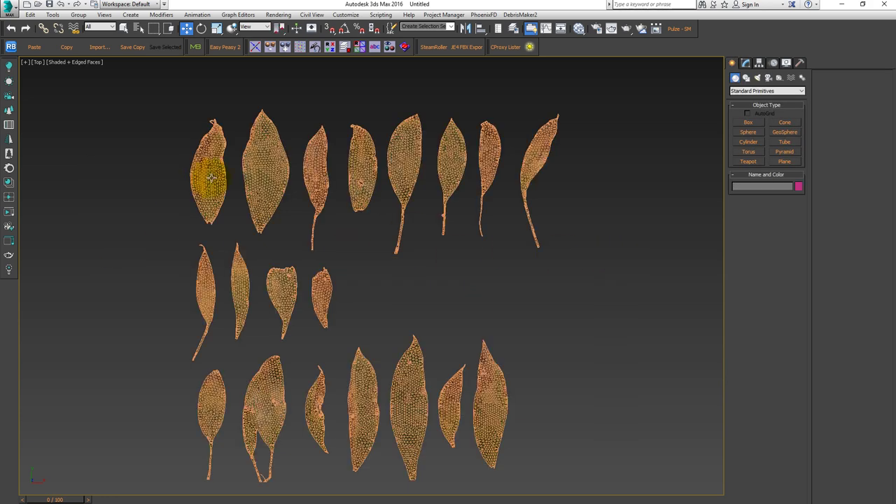
- Select each top-row leaf in turn to confirm they are separate objects
click(219, 178)
click(265, 179)
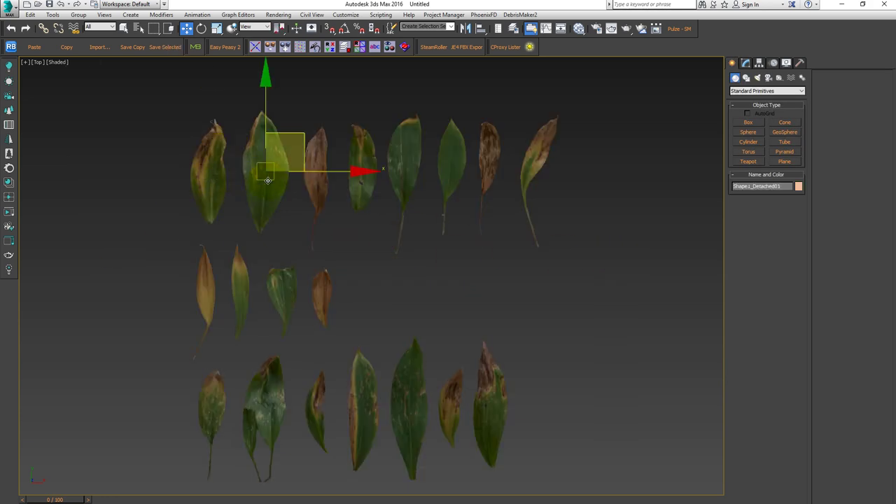
key(F4)
click(314, 184)
click(363, 186)
click(406, 172)
click(452, 164)
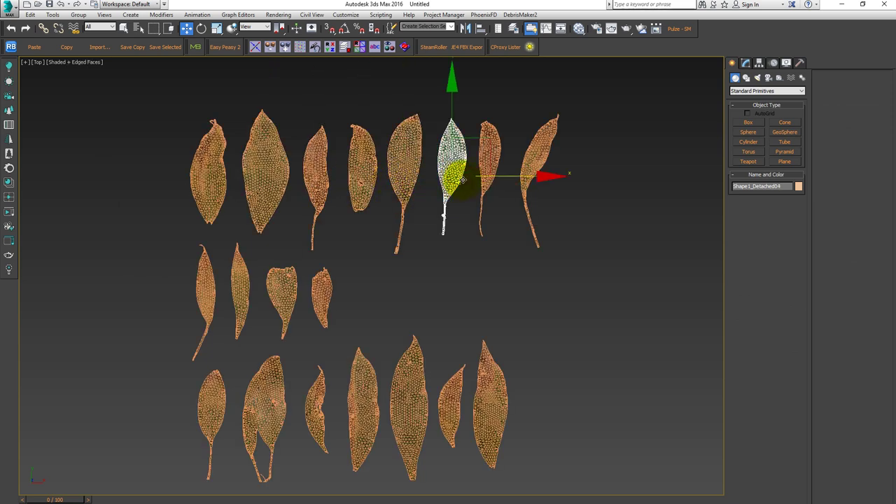
click(488, 161)
click(543, 158)
key(F4)
- Spread and raise the top-row leaves into a staggered arrangement
drag(558, 177, 613, 155)
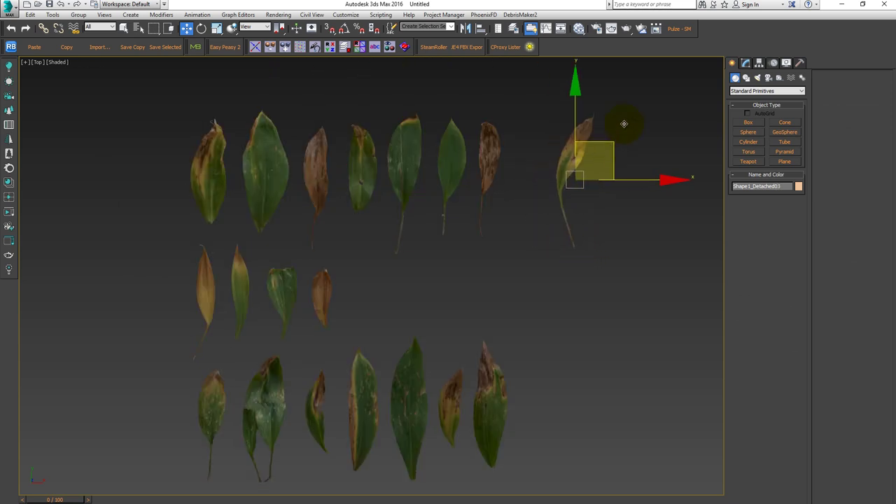
drag(488, 161, 510, 136)
click(451, 164)
drag(451, 164, 462, 210)
click(404, 144)
drag(404, 143, 407, 131)
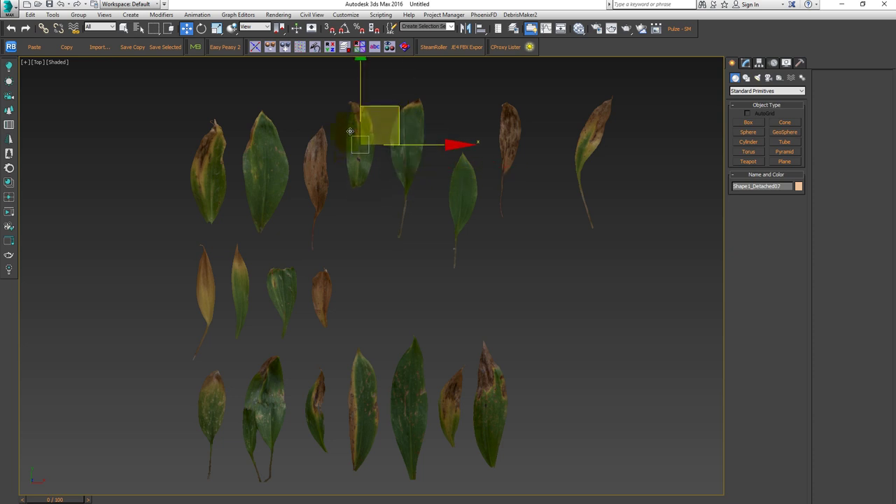
drag(362, 168, 359, 144)
mouse_move(315, 175)
mouse_down()
mouse_move(313, 160)
mouse_move(263, 154)
mouse_up()
drag(208, 171, 182, 165)
- Shift the middle-row and bottom-row leaves left and right to adjust their spacing
drag(201, 282, 161, 274)
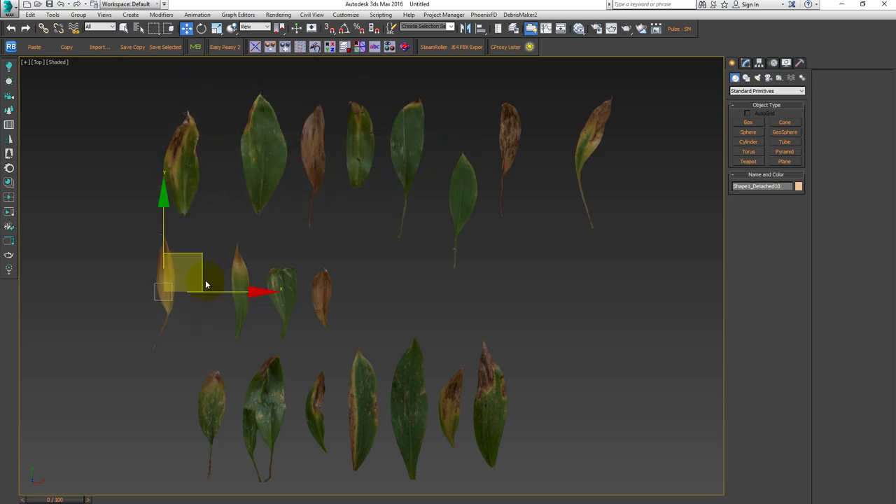
drag(238, 309, 219, 310)
click(284, 308)
scroll(288, 308, down, 4)
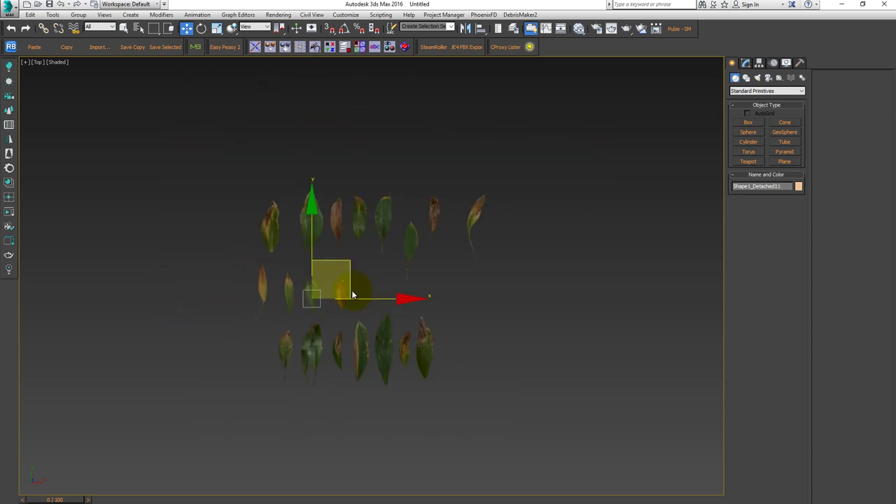
scroll(337, 294, up, 2)
drag(336, 294, 352, 292)
drag(459, 370, 480, 367)
mouse_move(425, 372)
mouse_down()
mouse_move(439, 373)
mouse_move(405, 372)
mouse_up()
drag(296, 371, 234, 370)
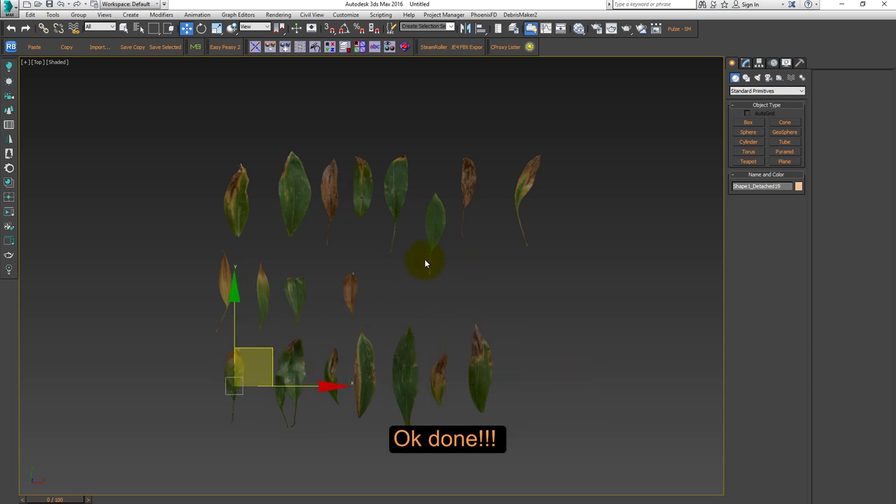
middle_drag(426, 260, 380, 260)
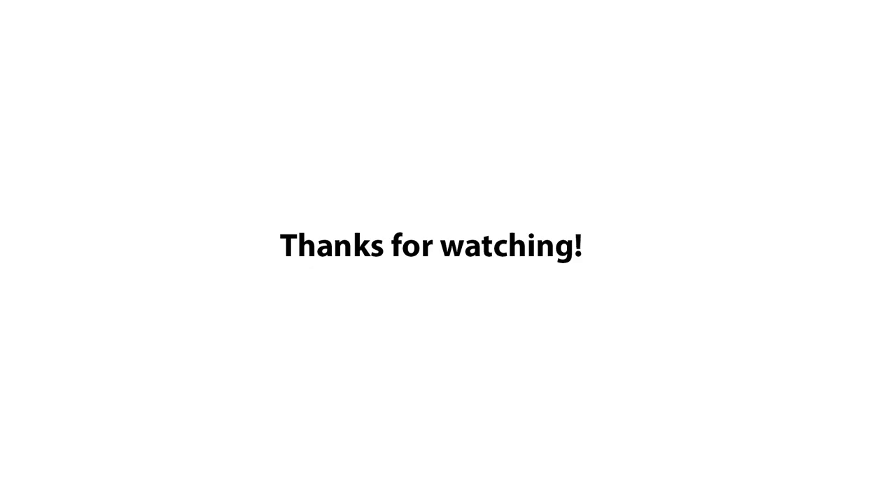